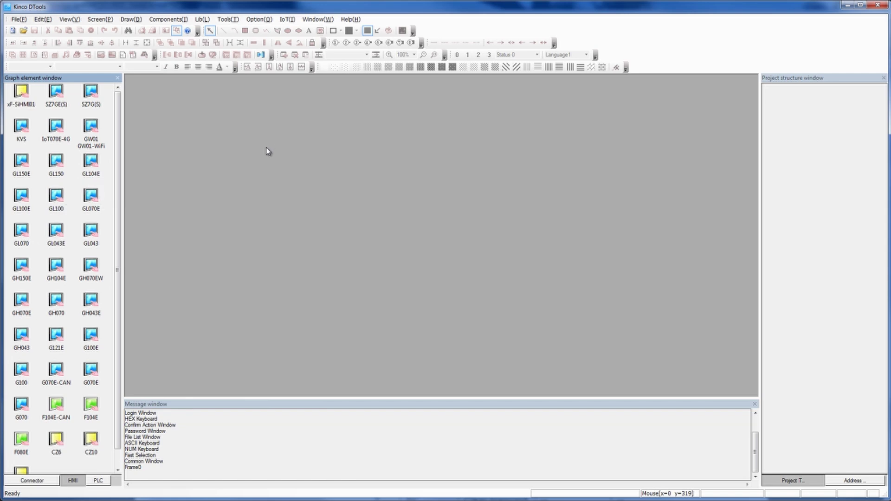
Open the HMI and PLC connecting guide PDF from DTools' Communication Connection Help.
click(355, 20)
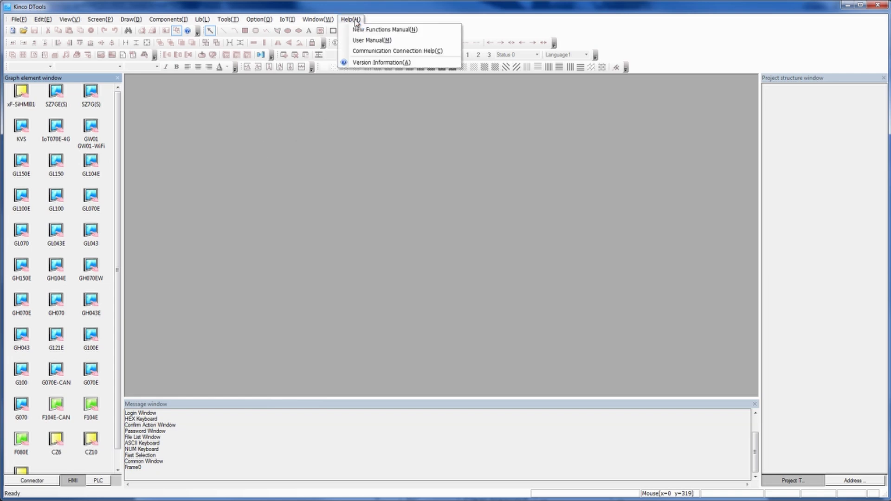
click(369, 51)
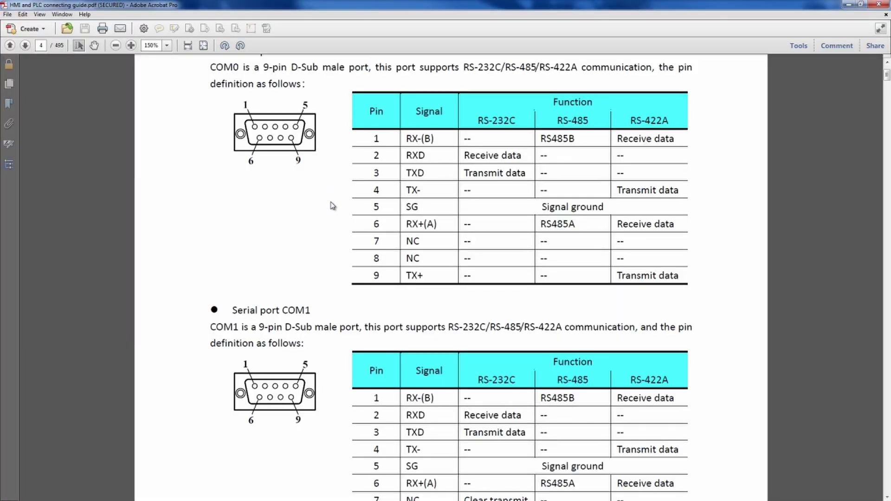
scroll(331, 204, up, 6)
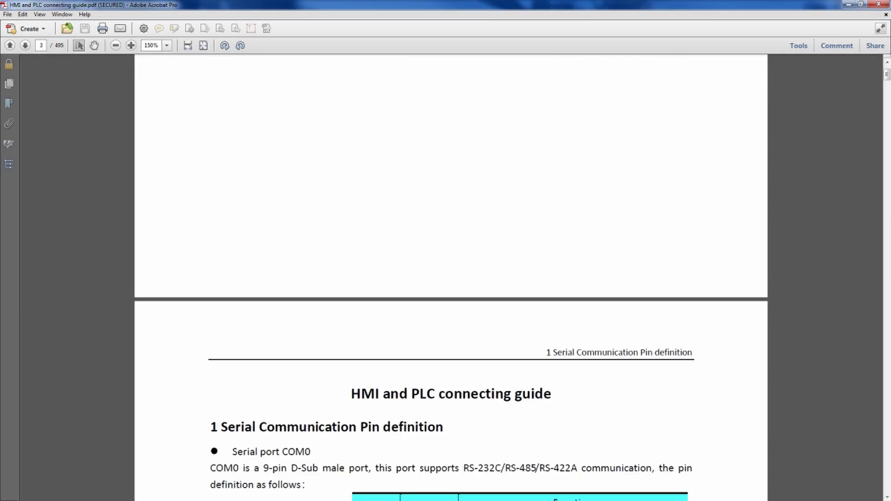
drag(886, 77, 886, 74)
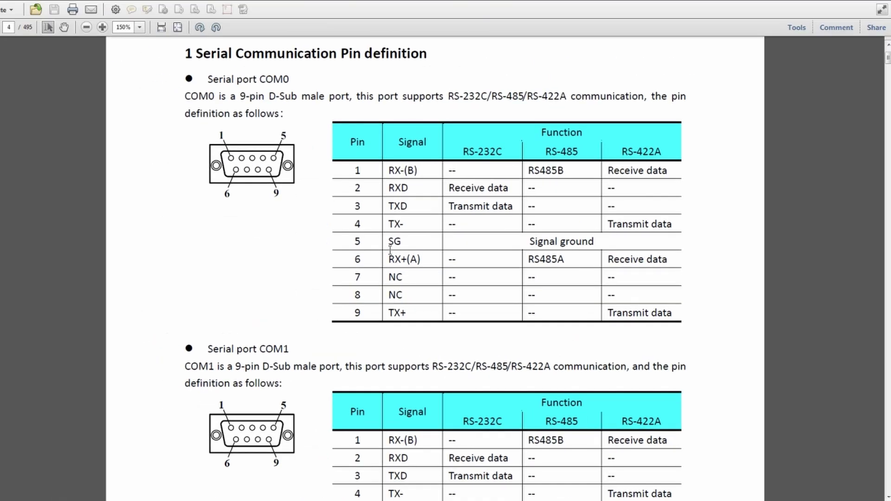
Scroll the guide to the Serial port COM0 pin definition table.
scroll(139, 199, down, 3)
scroll(86, 177, down, 3)
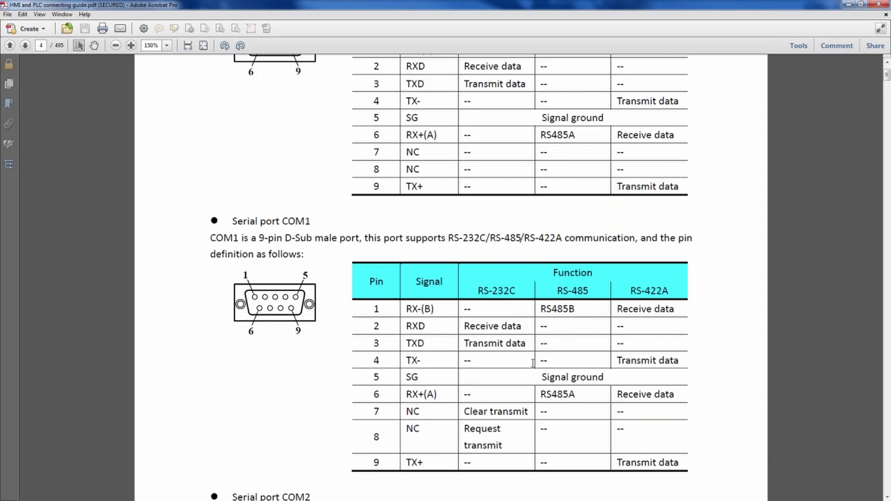
scroll(332, 354, down, 3)
scroll(332, 354, down, 10)
scroll(387, 292, down, 3)
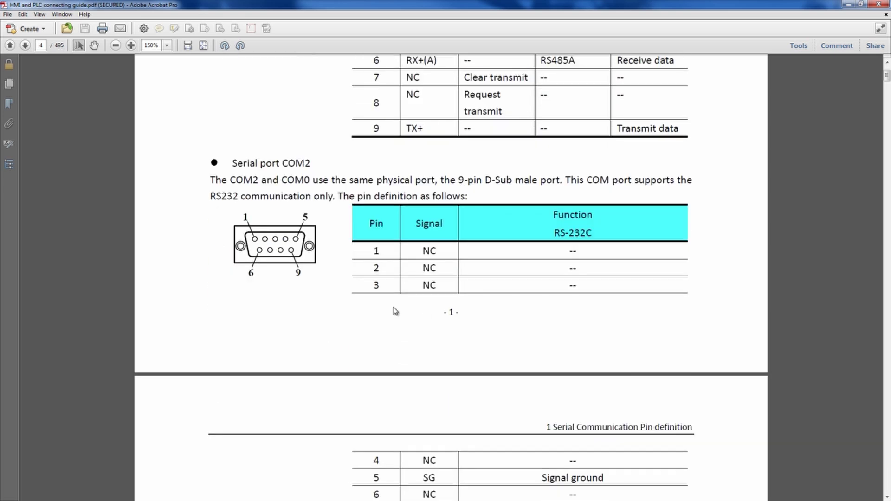
scroll(388, 293, down, 7)
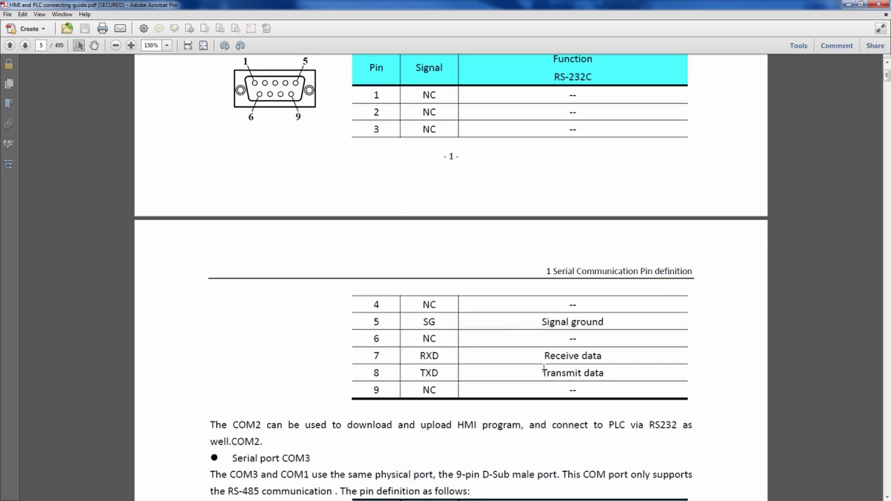
scroll(508, 380, up, 11)
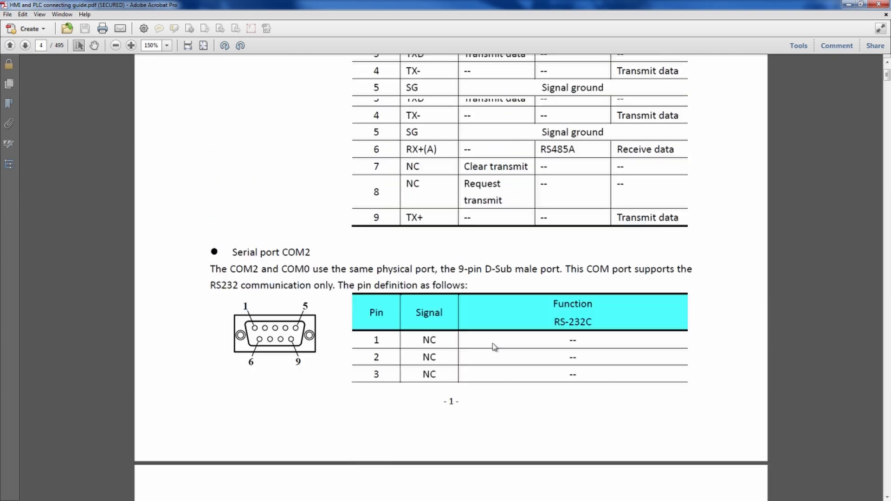
scroll(496, 332, up, 15)
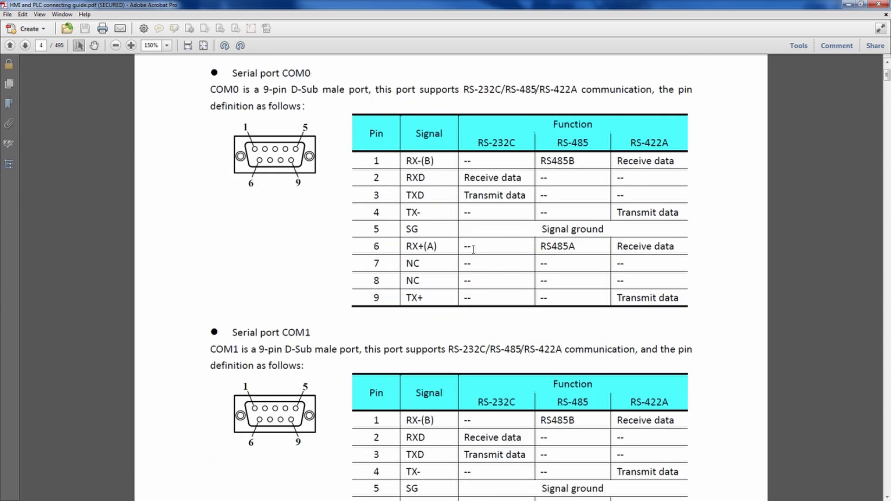
Highlight the RS-485 and RS-422A cells of rows 7 and 8 in the COM0 pin table.
drag(474, 264, 492, 280)
double_click(551, 263)
double_click(543, 281)
double_click(620, 264)
double_click(621, 281)
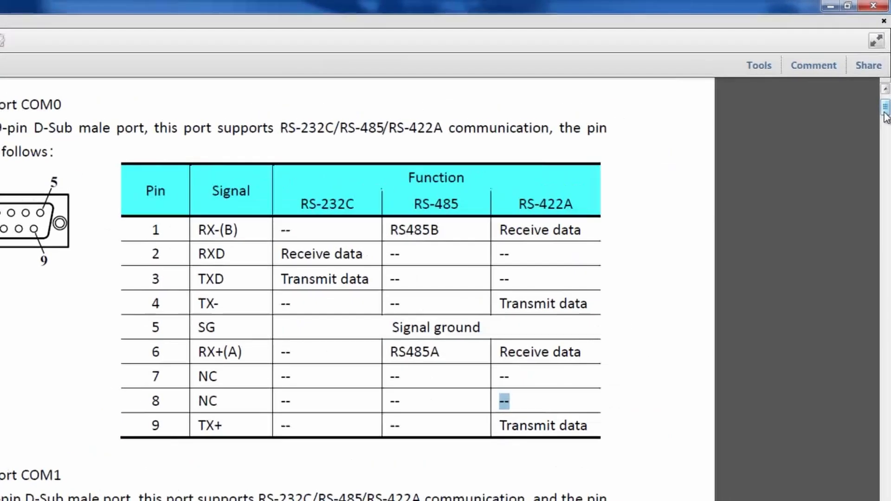
Scroll the table of contents down toward section 4.54 Mitsubishi Electric Corporation.
drag(885, 79, 885, 72)
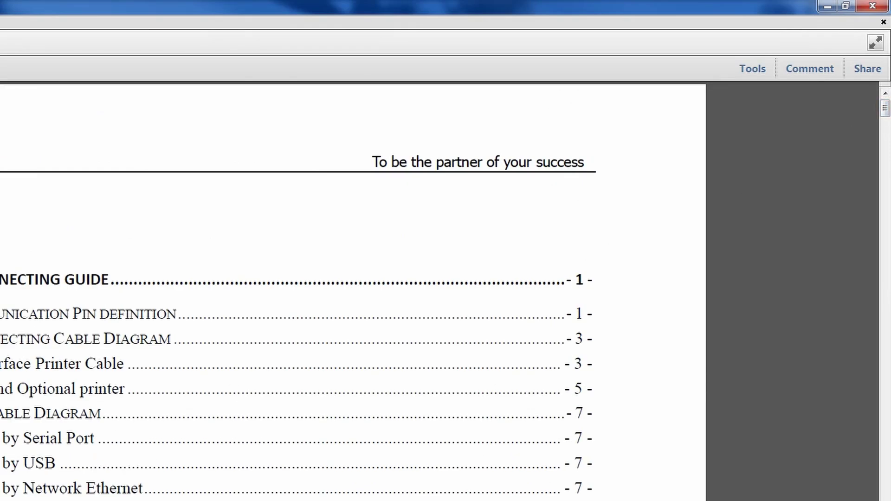
scroll(297, 292, down, 2)
scroll(297, 292, down, 1)
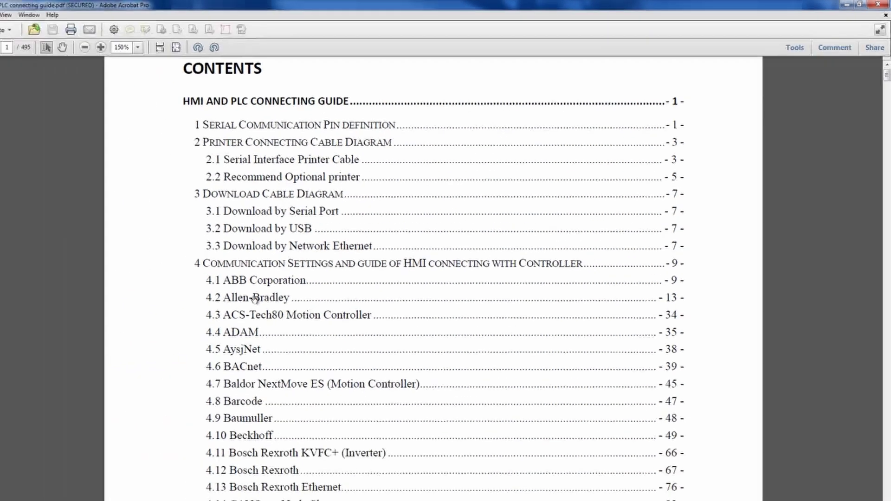
scroll(277, 297, down, 2)
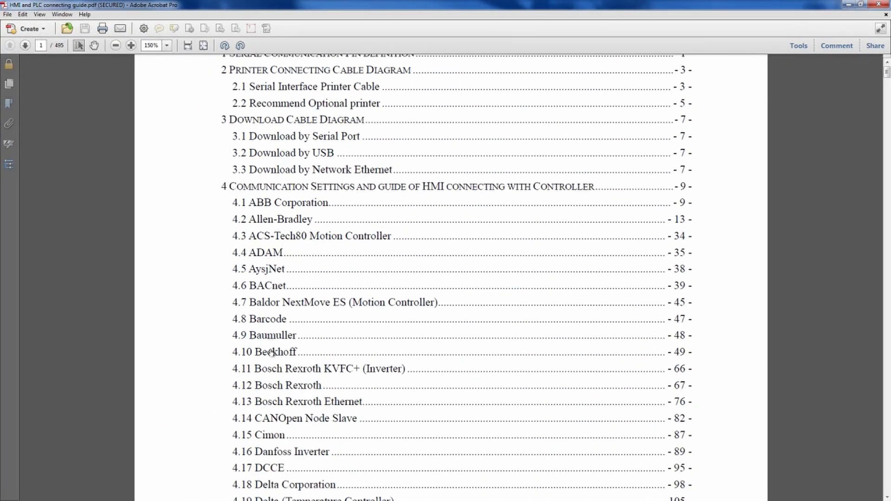
scroll(272, 353, down, 3)
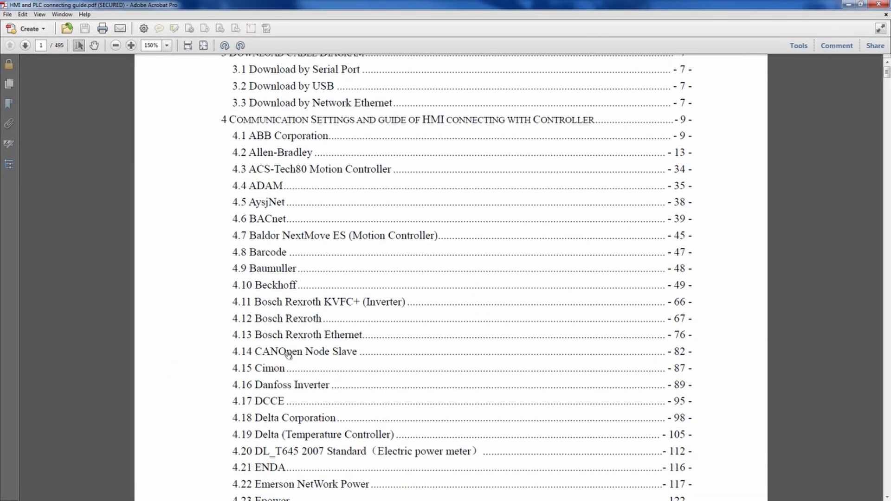
scroll(285, 356, down, 4)
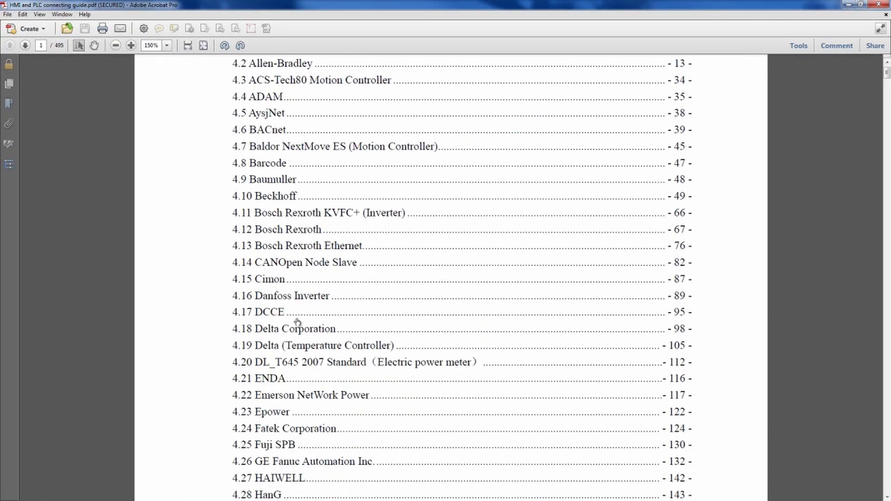
scroll(285, 347, down, 7)
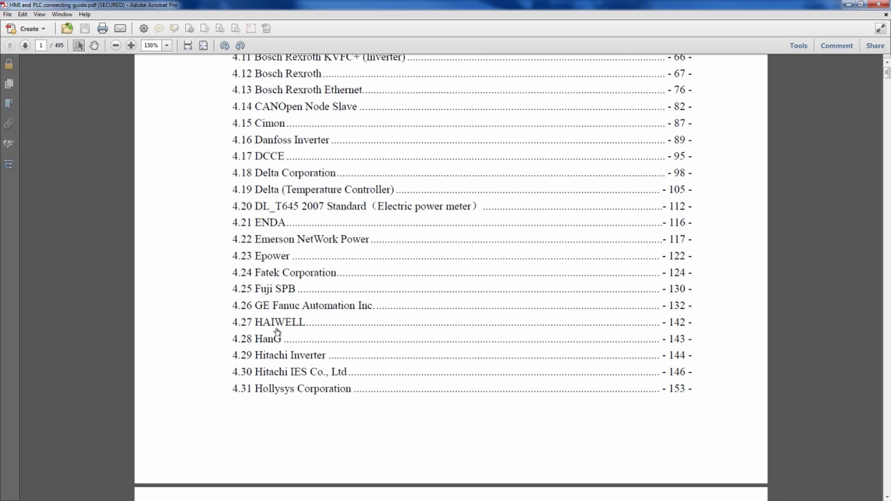
scroll(287, 348, down, 15)
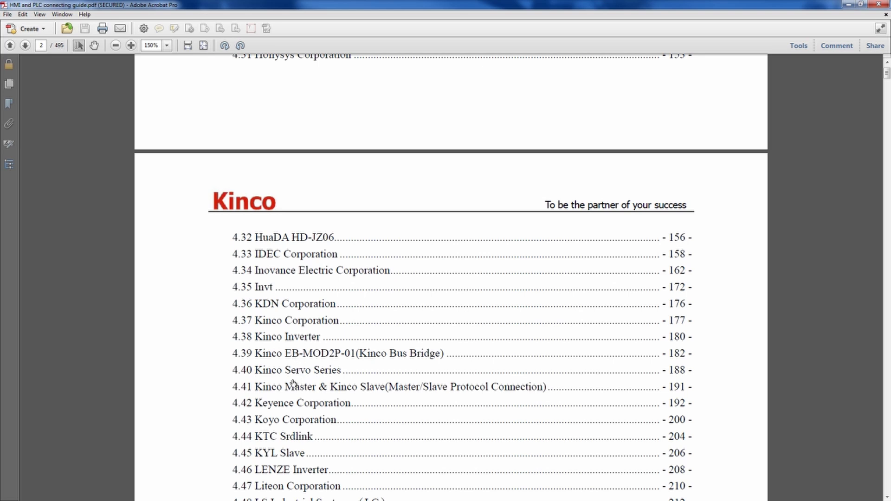
scroll(293, 382, down, 3)
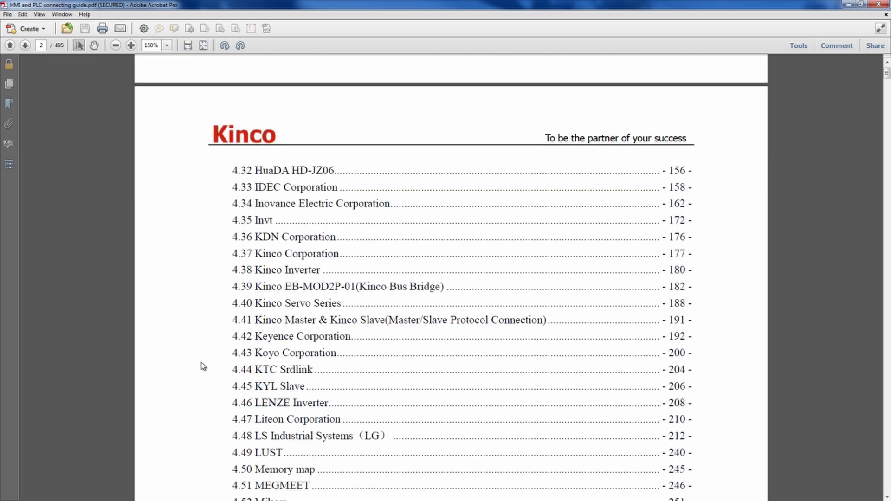
scroll(202, 367, down, 2)
scroll(202, 366, down, 2)
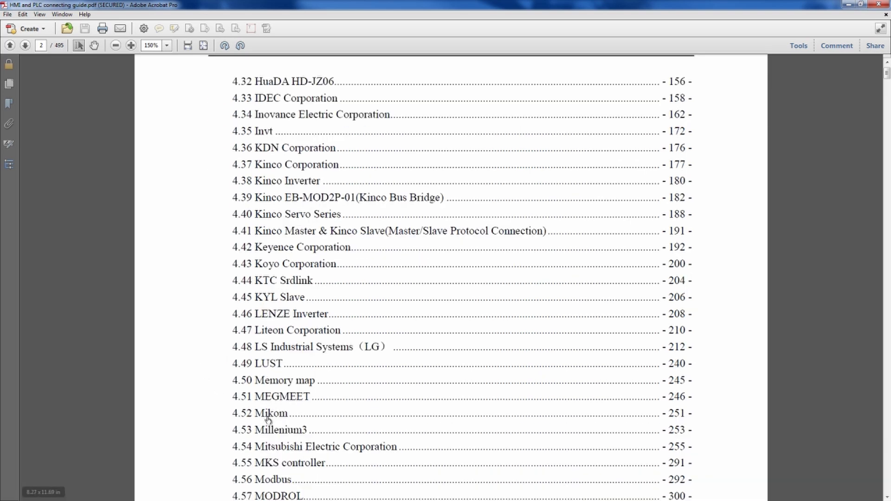
click(298, 450)
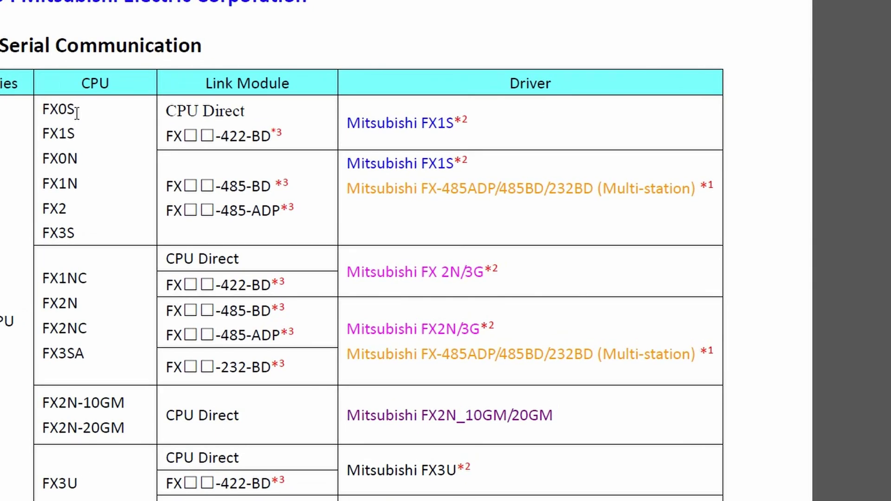
drag(276, 148, 258, 150)
click(76, 135)
triple_click(105, 54)
click(104, 53)
drag(453, 122, 468, 121)
click(470, 120)
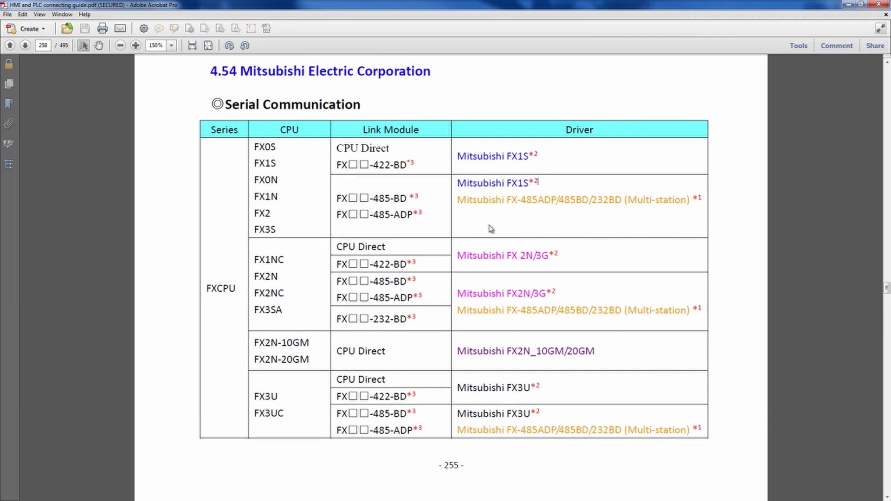
Read the Network Communication section, highlighting 'Ethernet port on' and the Mitsubishi FX Series Ethernet driver name.
scroll(452, 229, down, 8)
scroll(452, 229, down, 10)
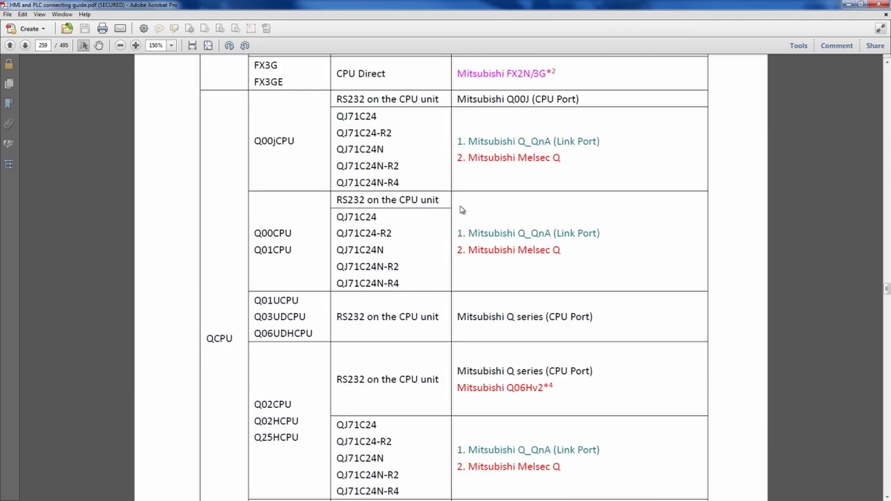
scroll(520, 204, down, 4)
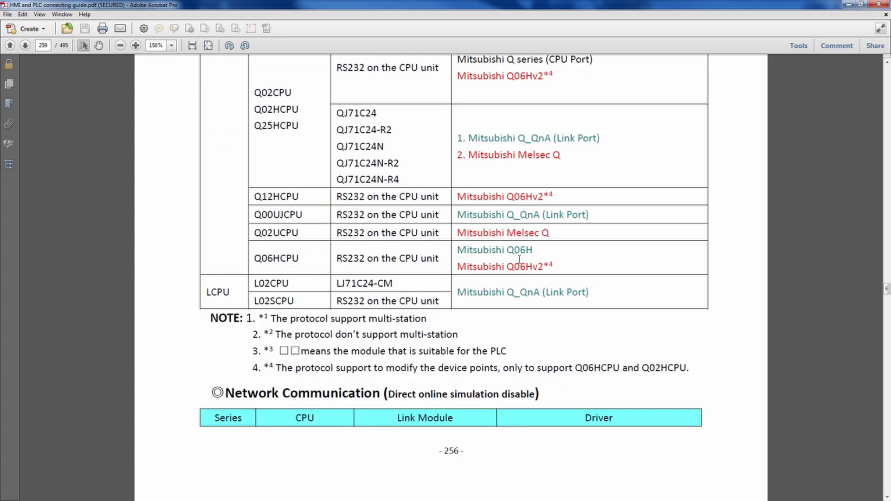
scroll(448, 306, down, 2)
click(384, 305)
scroll(426, 303, down, 5)
scroll(425, 305, down, 2)
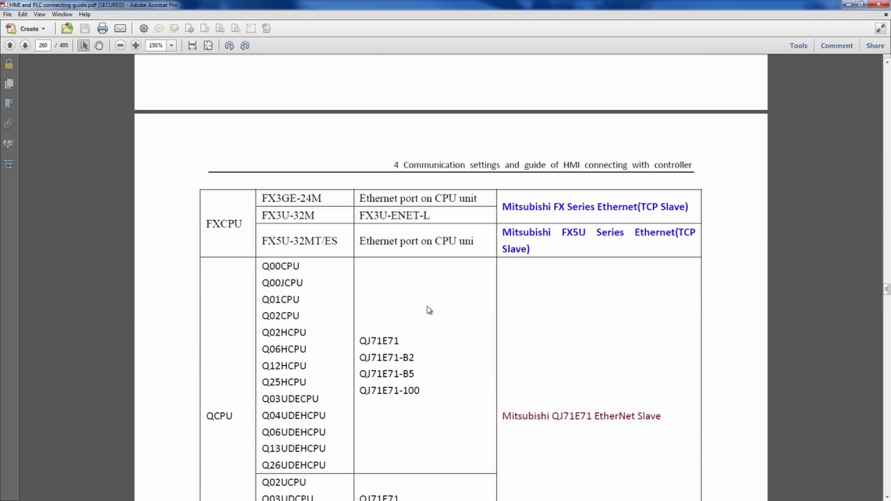
double_click(398, 200)
click(459, 200)
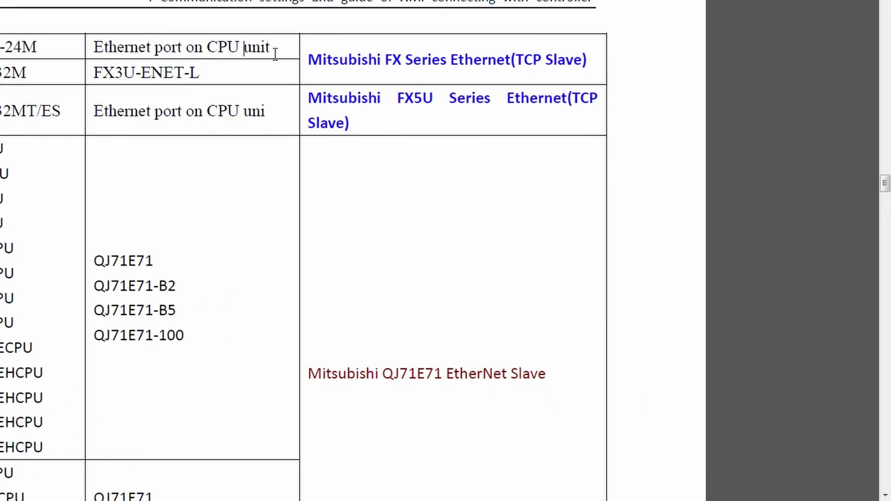
drag(327, 60, 422, 61)
click(413, 61)
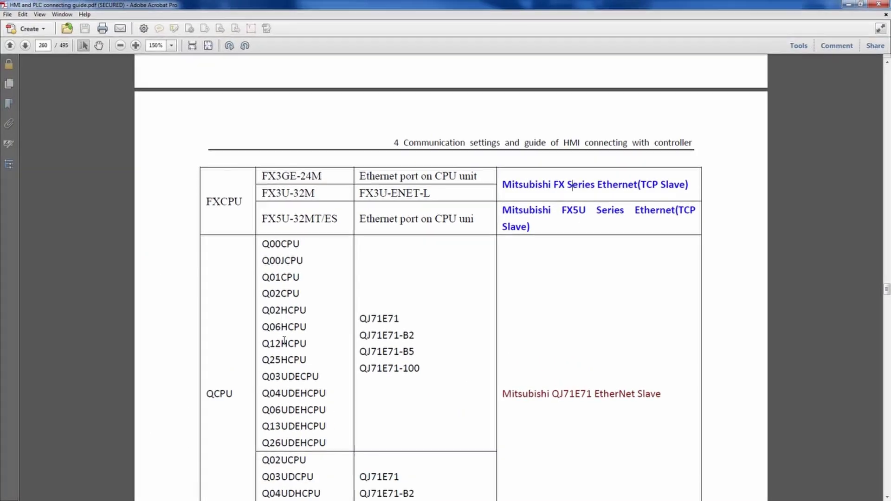
Scroll through the controller tables to the page 258 Network System configuration table.
scroll(284, 340, down, 3)
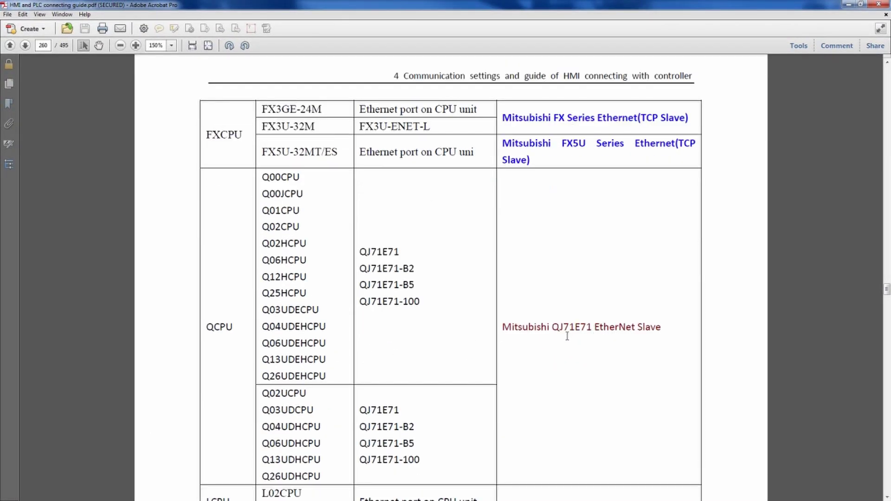
scroll(412, 291, down, 9)
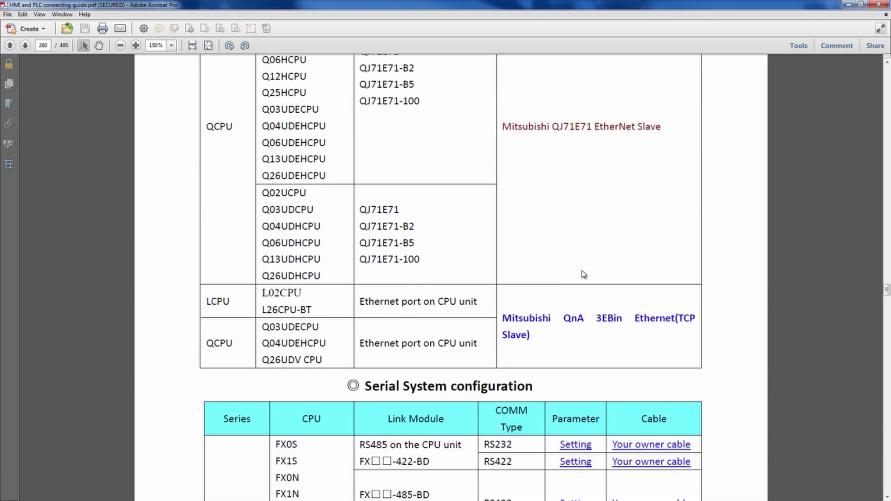
scroll(573, 302, up, 10)
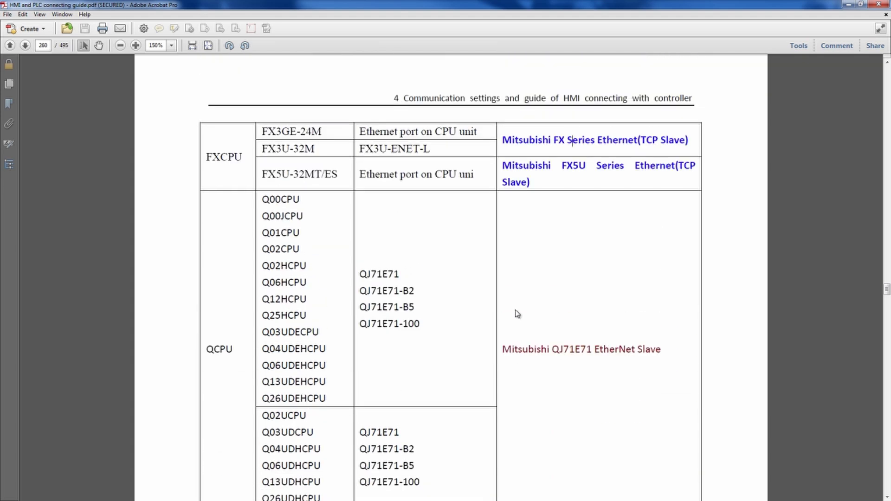
scroll(515, 314, up, 7)
scroll(514, 315, down, 3)
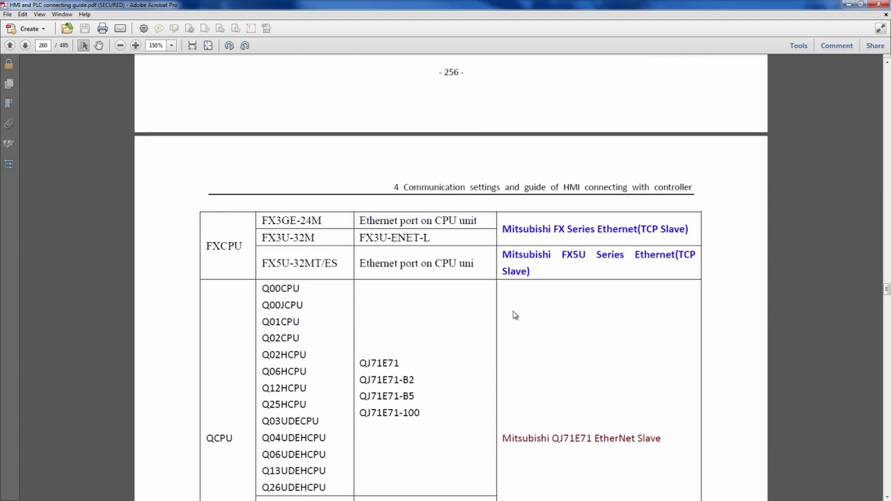
scroll(505, 310, down, 1)
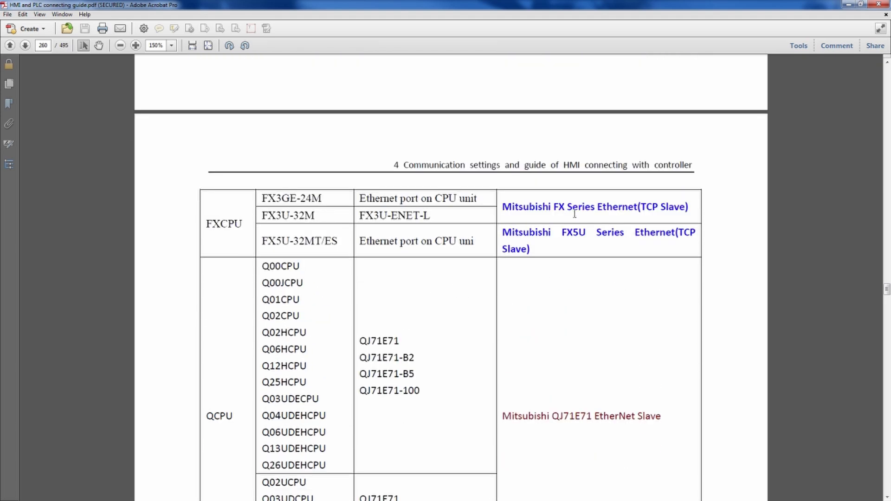
scroll(515, 296, down, 13)
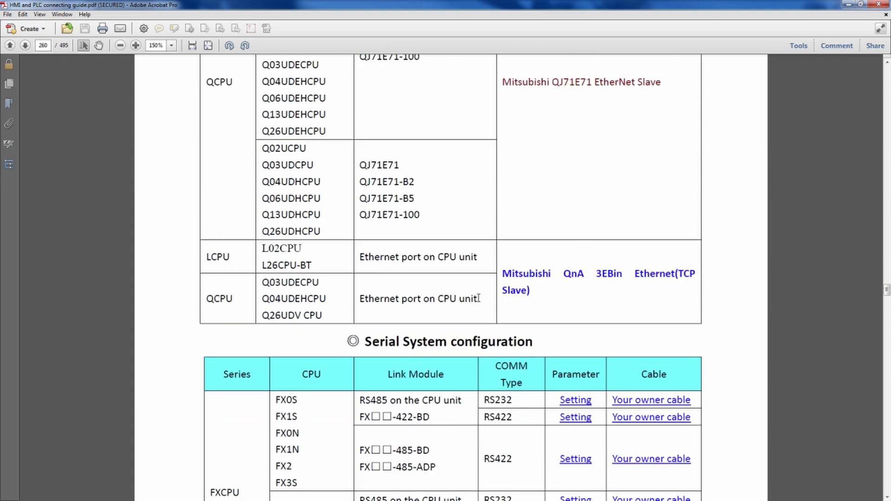
scroll(479, 291, down, 20)
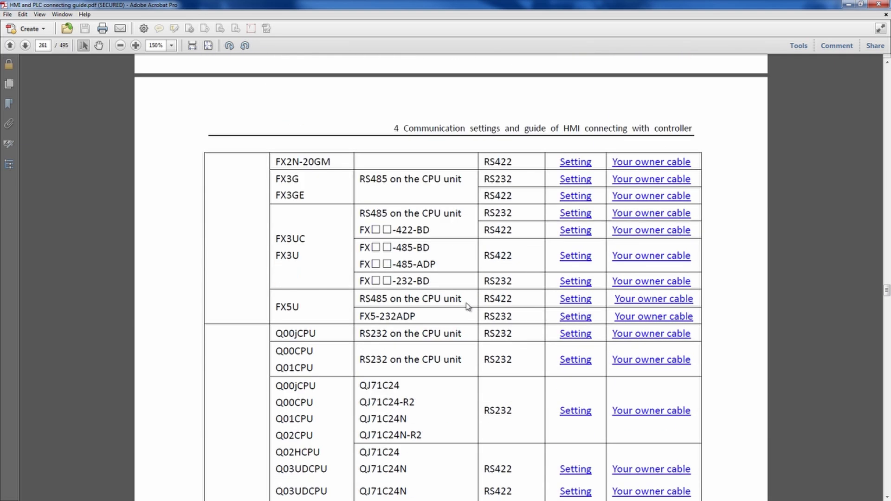
scroll(467, 307, down, 20)
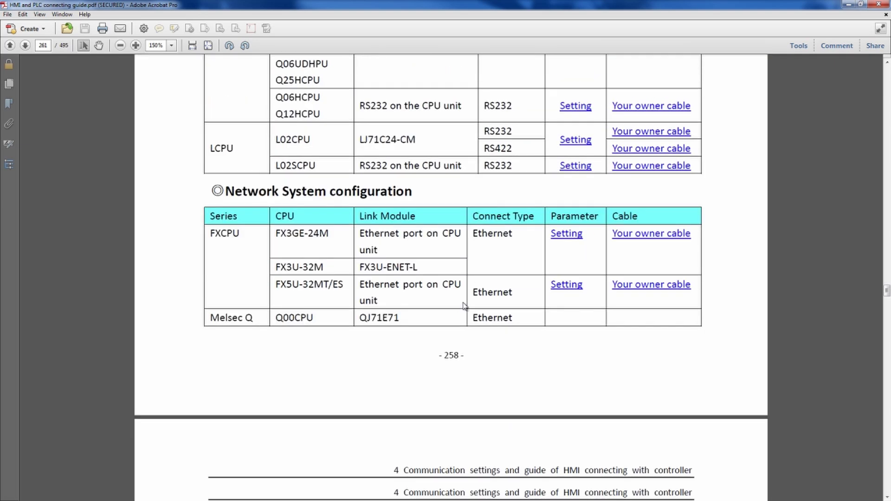
scroll(462, 302, down, 20)
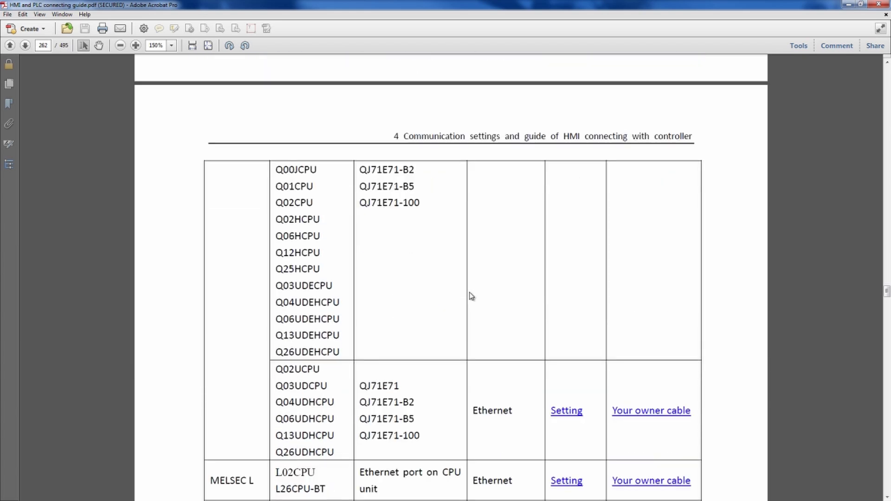
scroll(465, 292, up, 8)
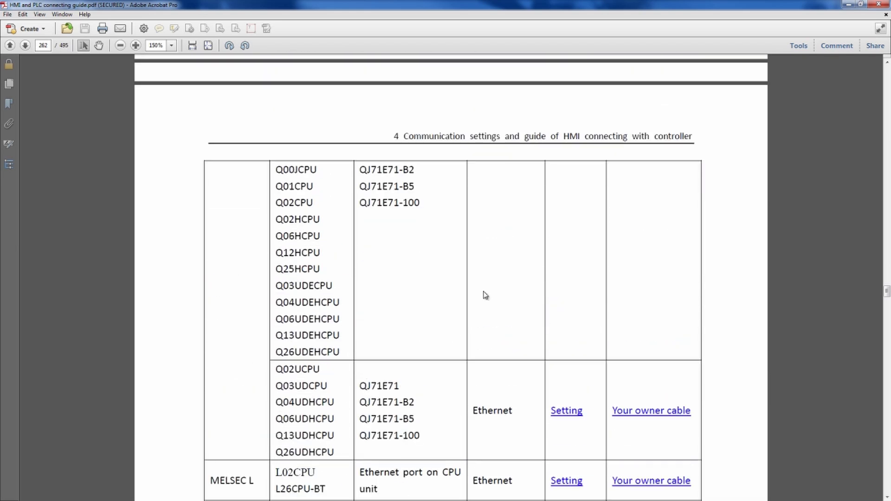
scroll(485, 294, up, 7)
scroll(484, 294, up, 6)
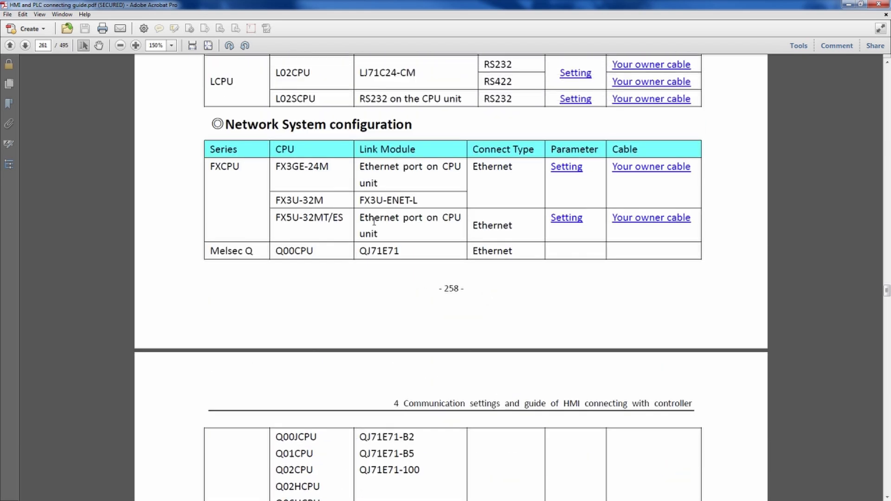
Jump to the FX3GE-24M Ethernet settings and read through to the FX3U-ENET-L open settings with port 1025.
click(567, 167)
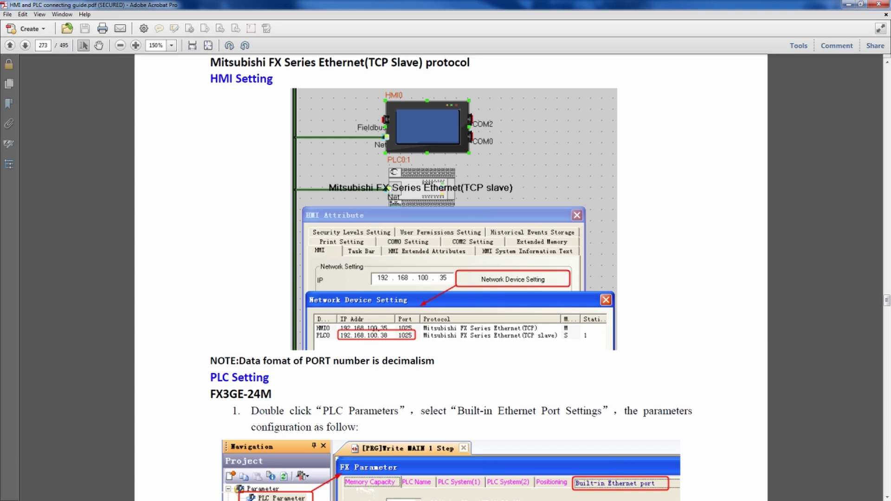
scroll(399, 341, down, 5)
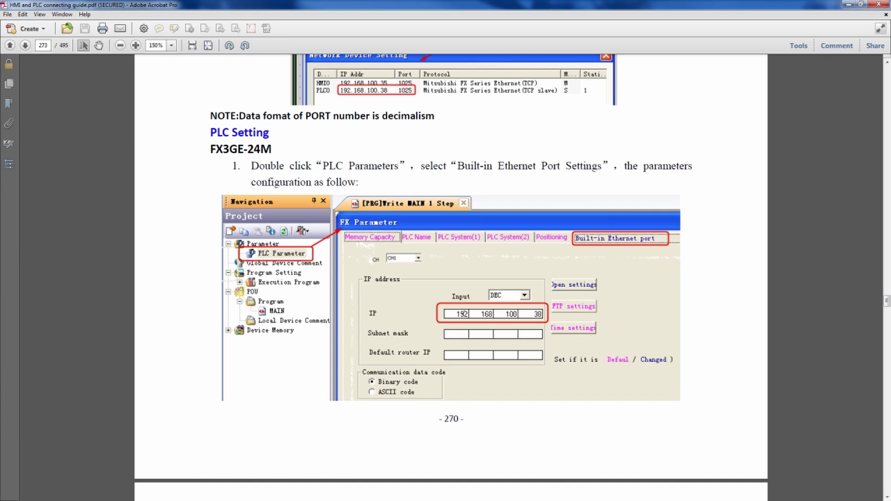
scroll(509, 317, down, 10)
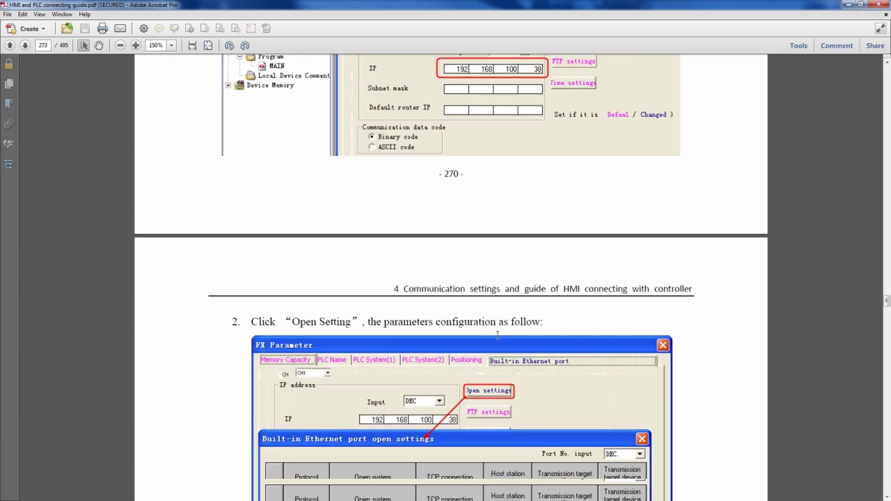
scroll(394, 294, down, 3)
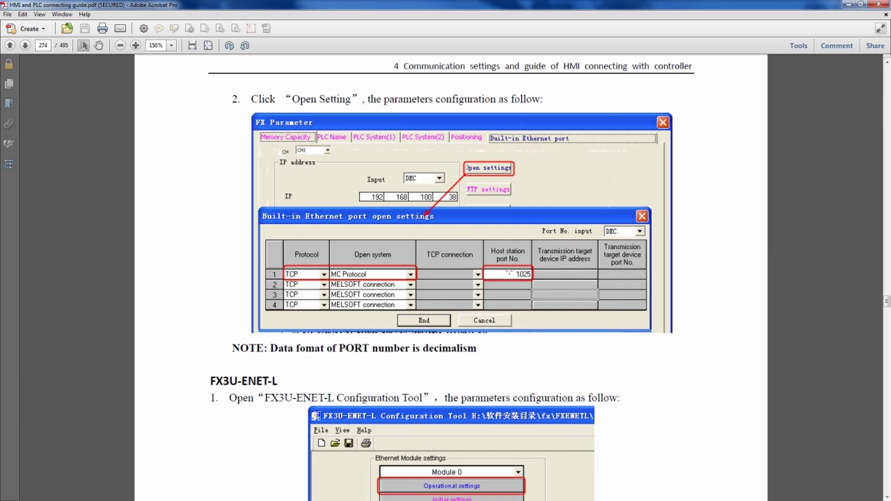
scroll(490, 295, down, 8)
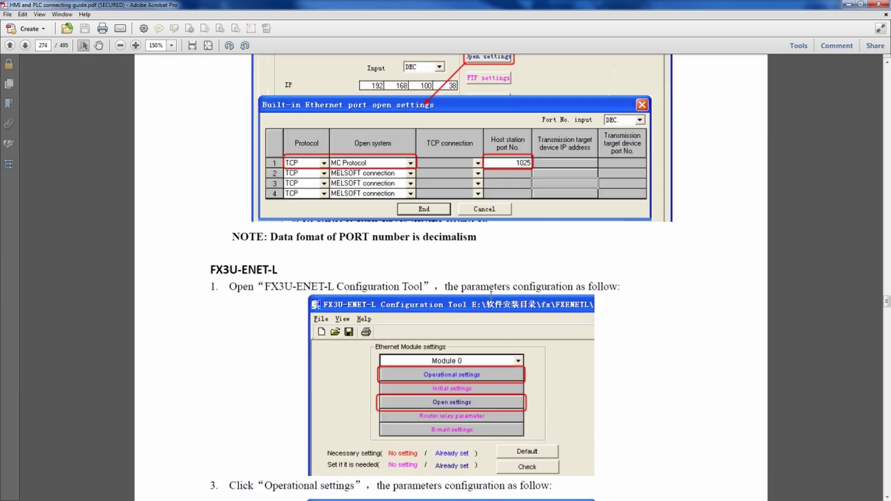
scroll(492, 297, down, 5)
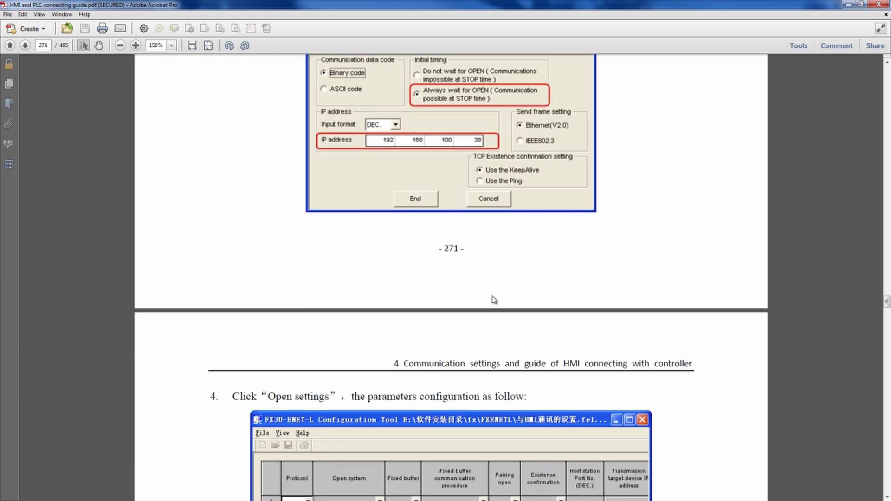
scroll(493, 301, down, 5)
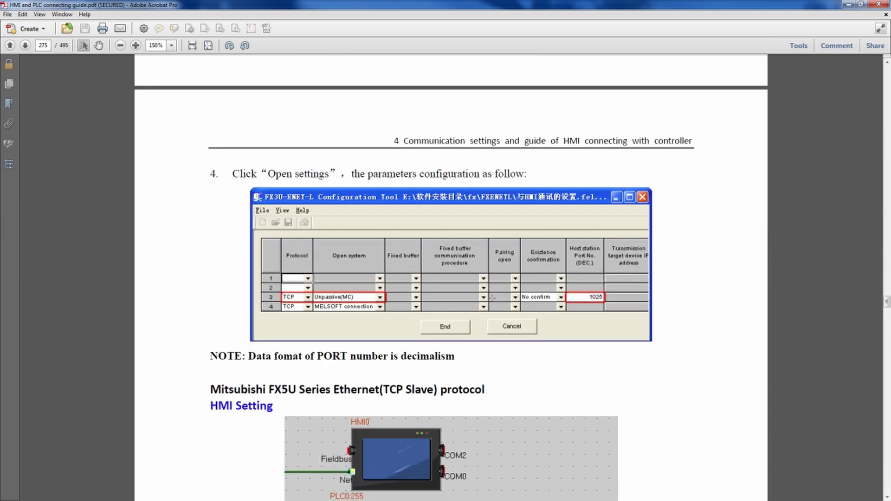
Go back to the controller overview table with Alt+Left and scroll to the page 281 FX device address table.
scroll(492, 299, down, 3)
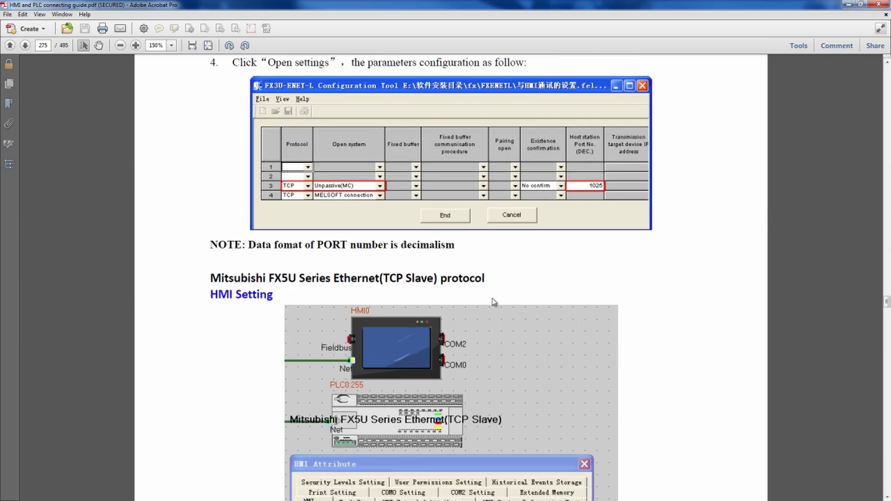
key(alt+Left)
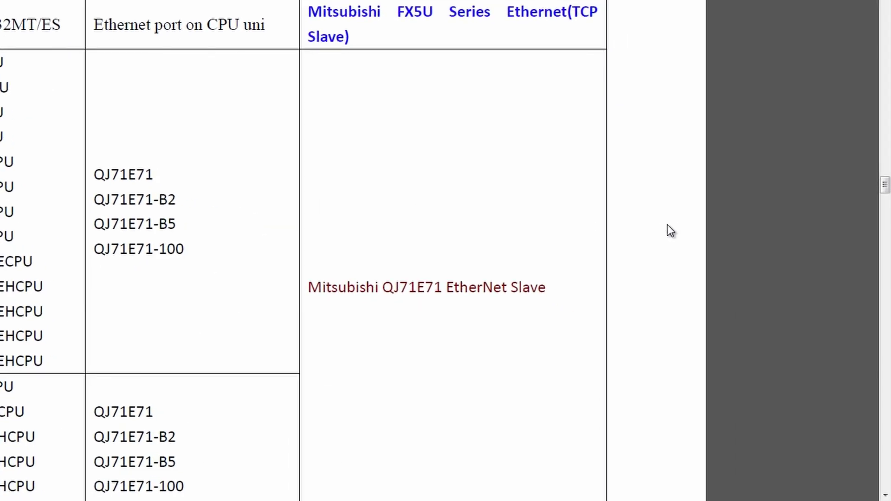
scroll(671, 231, down, 10)
scroll(668, 225, down, 15)
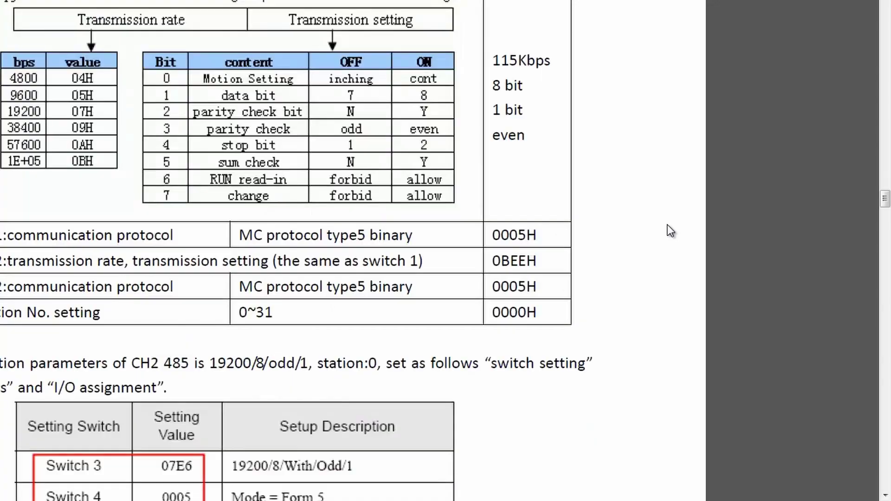
scroll(667, 225, down, 10)
scroll(667, 224, down, 5)
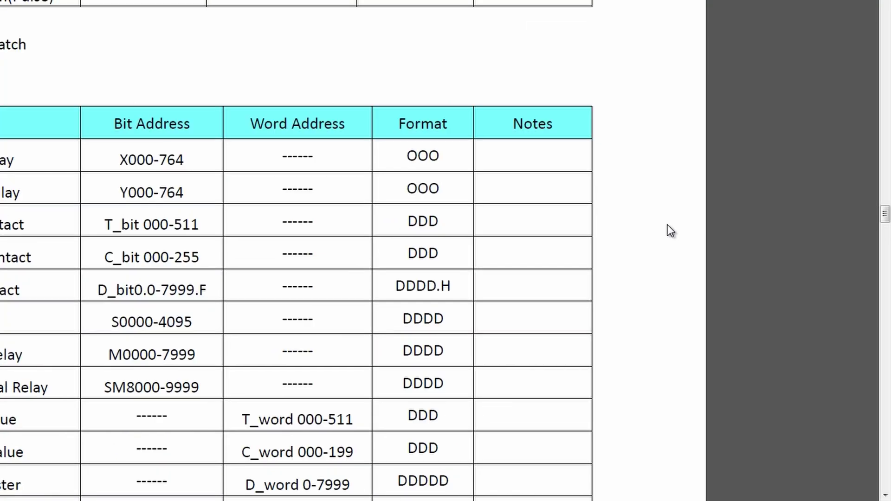
scroll(667, 224, down, 5)
scroll(667, 225, down, 5)
scroll(667, 225, down, 5)
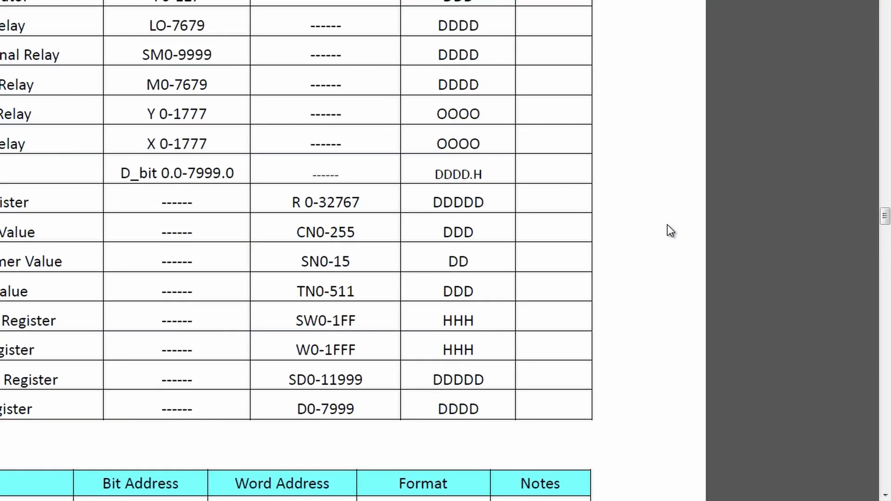
scroll(668, 224, down, 5)
scroll(668, 224, down, 8)
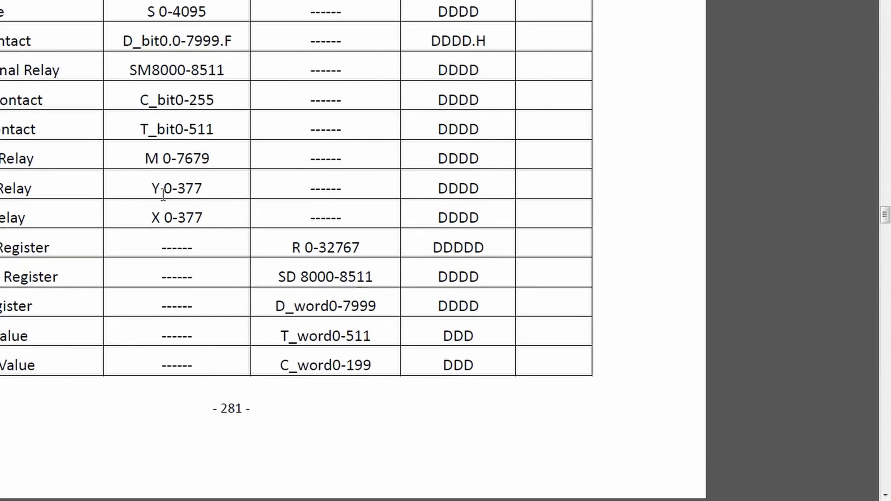
Point out the X input, Y output and C_word0-199 address ranges in the device table.
drag(161, 216, 153, 218)
click(151, 217)
double_click(164, 190)
click(156, 189)
drag(372, 365, 353, 364)
click(349, 365)
key(Right)
key(Right)
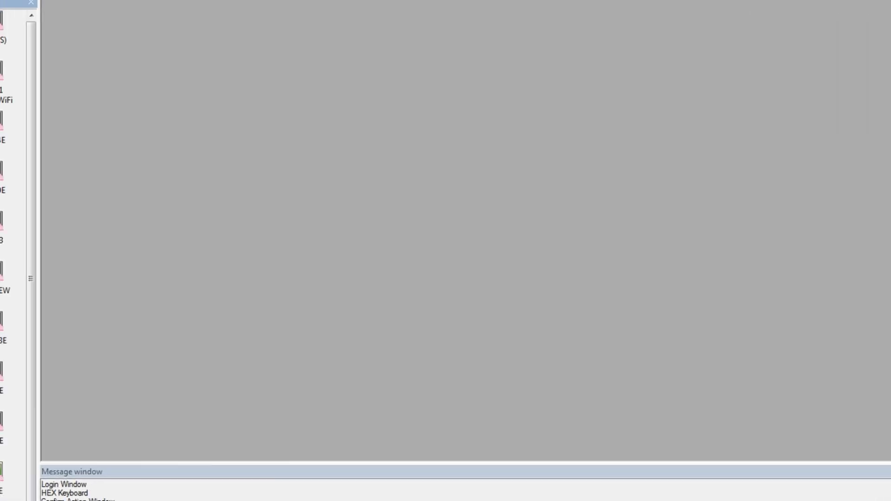
Create a new project 'fx series hmi to plc' for a 7-inch GL070E HMI.
key(ctrl+n)
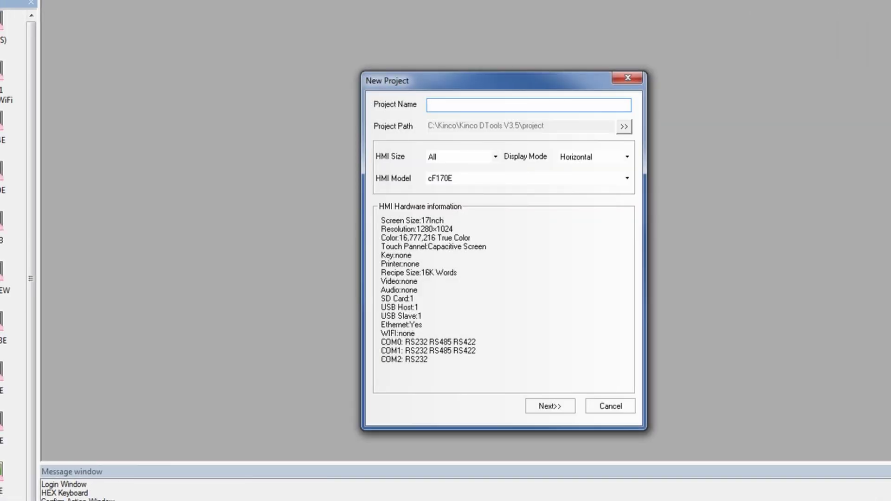
text(fx series hmi to plc)
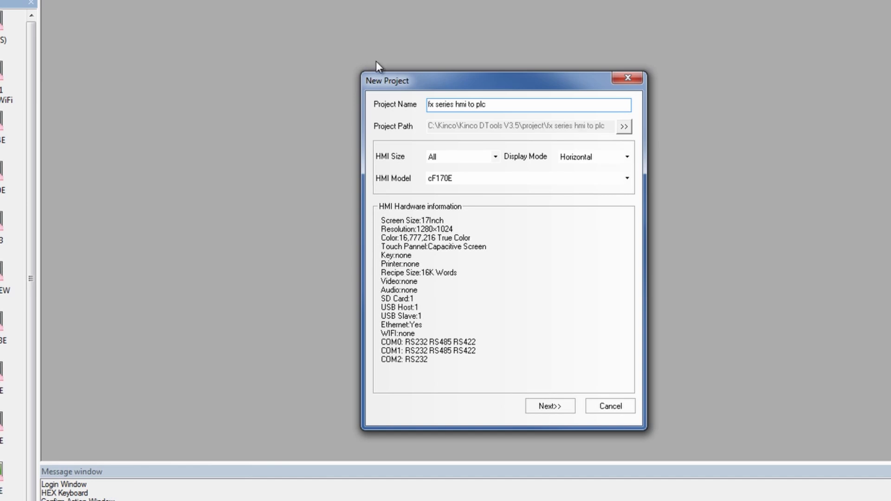
click(494, 157)
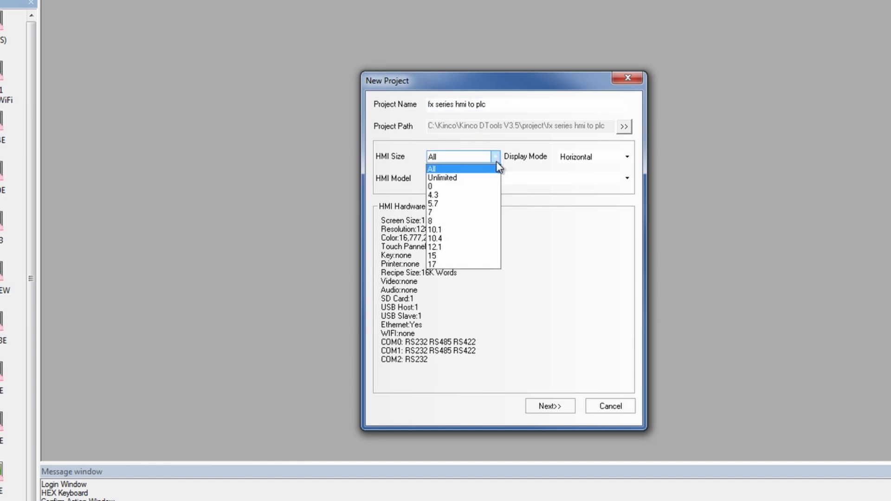
click(481, 214)
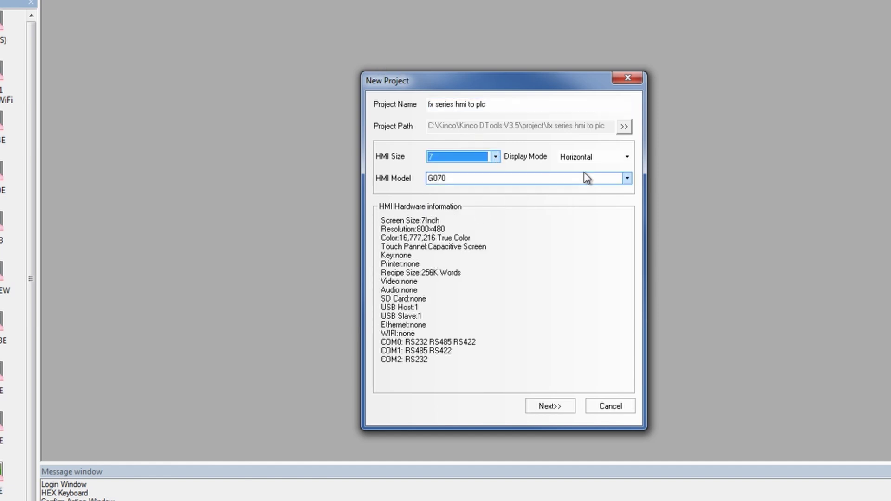
click(583, 179)
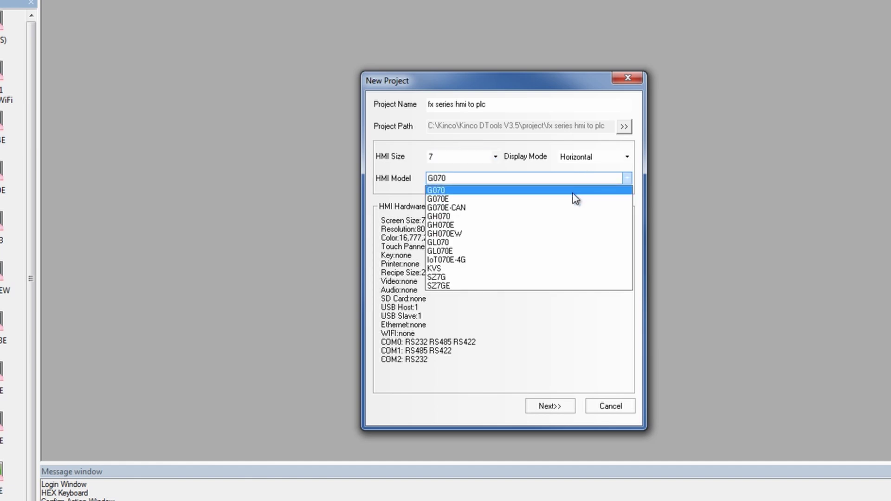
click(562, 255)
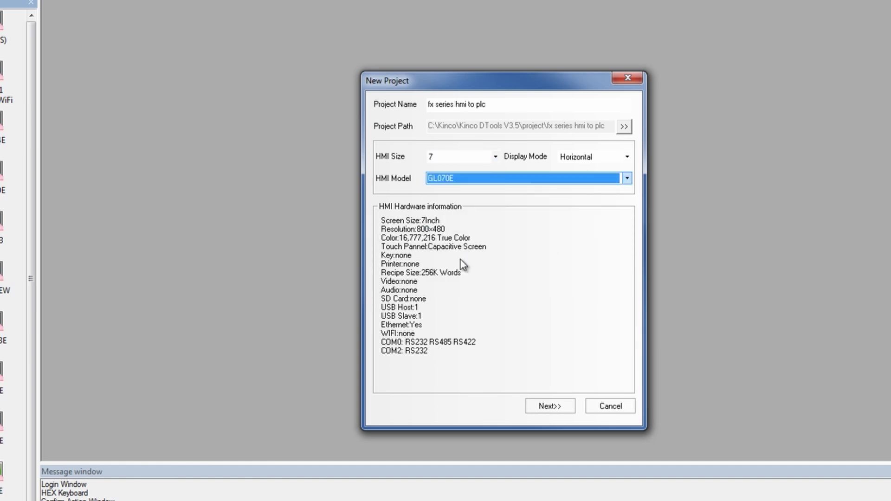
click(547, 406)
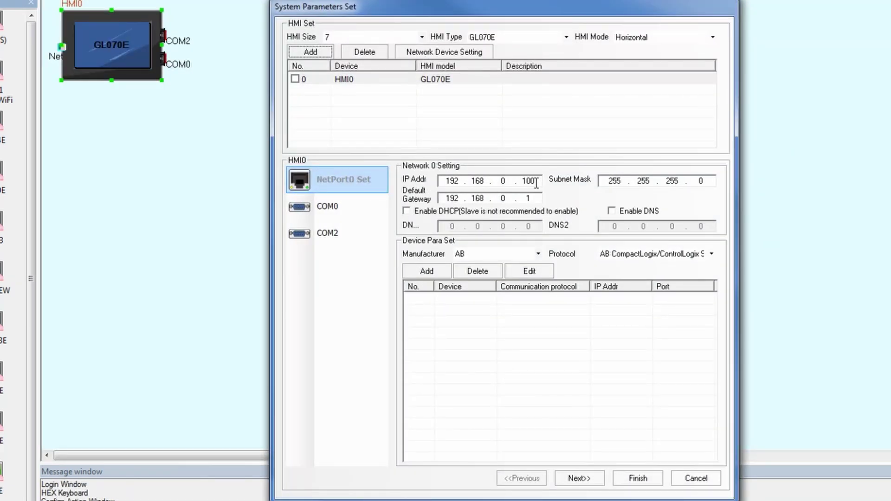
Change the HMI IP address's 100 octet to 35 and set the default gateway to 192.168.0.1.
drag(538, 185, 525, 182)
text(35)
click(533, 195)
text(1)
Add a Mitsubishi FX Series Ethernet PLC device on the network port with port 1025.
click(537, 253)
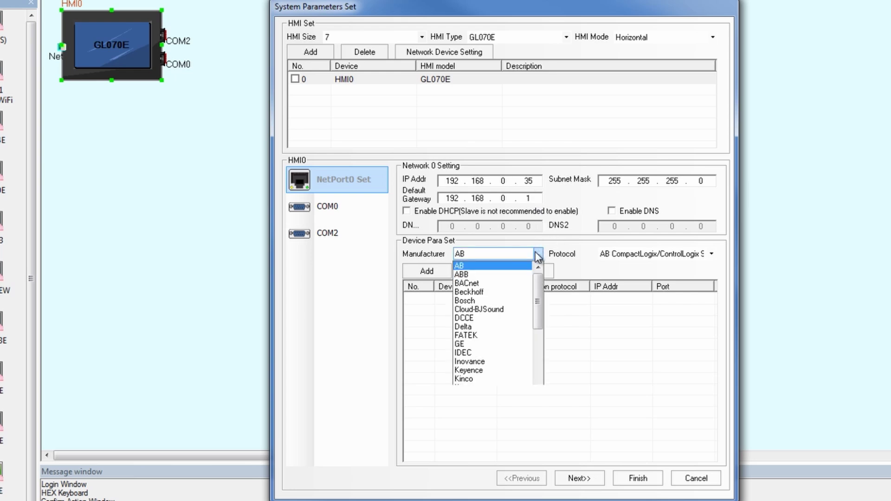
scroll(513, 334, down, 1)
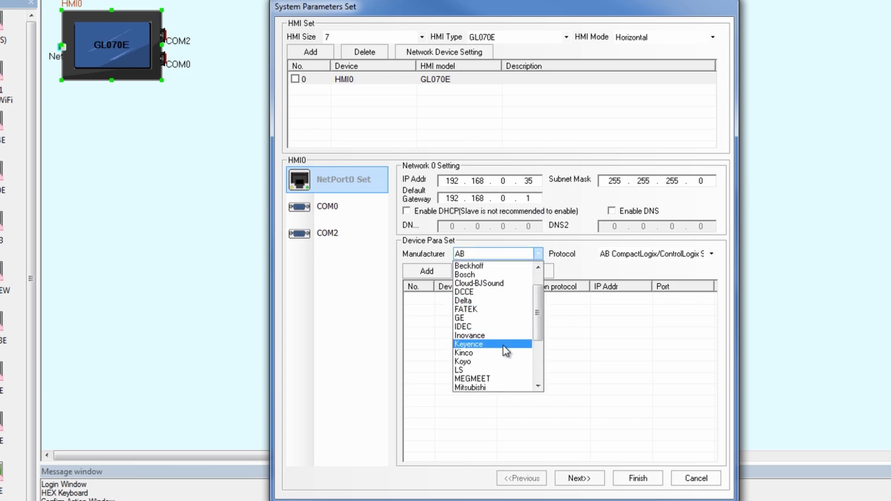
click(498, 388)
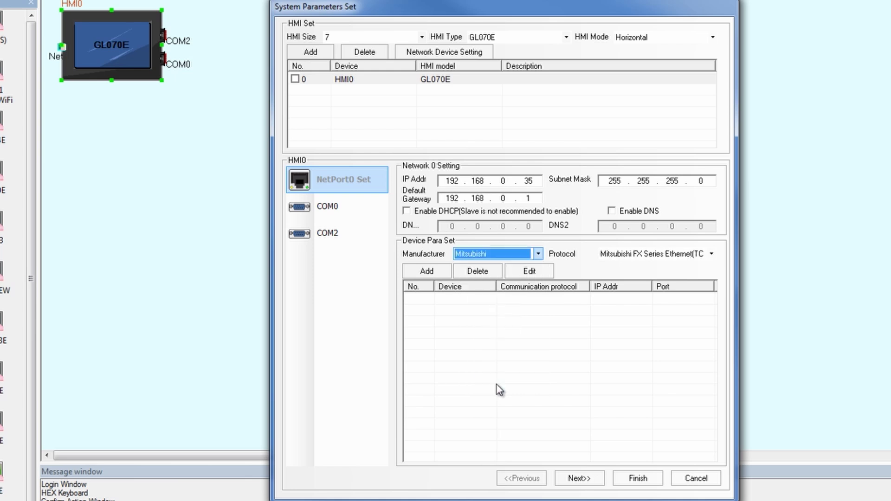
click(707, 258)
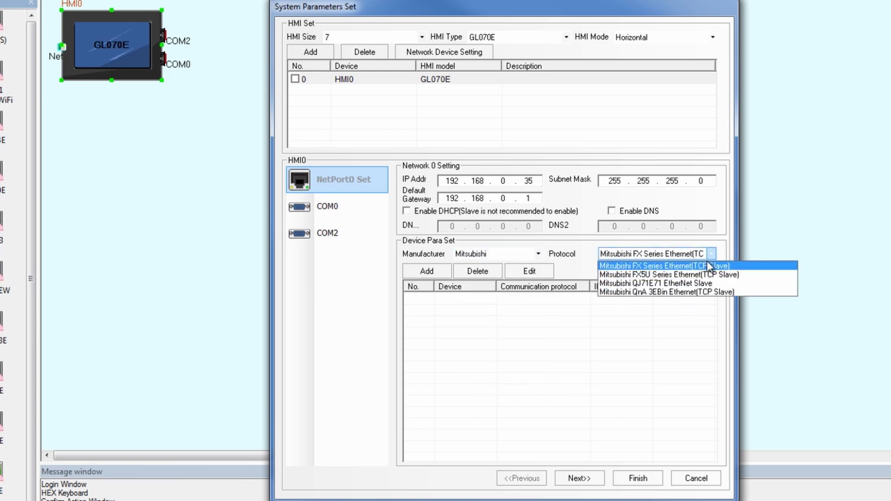
click(708, 267)
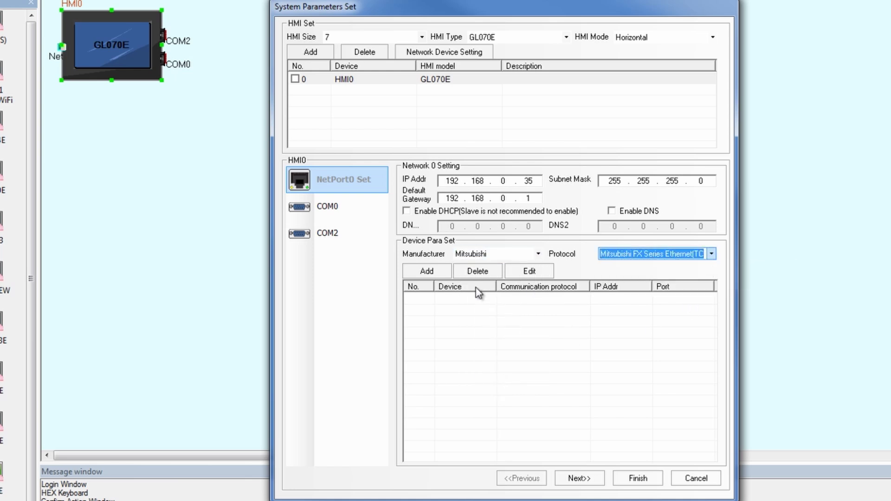
click(426, 271)
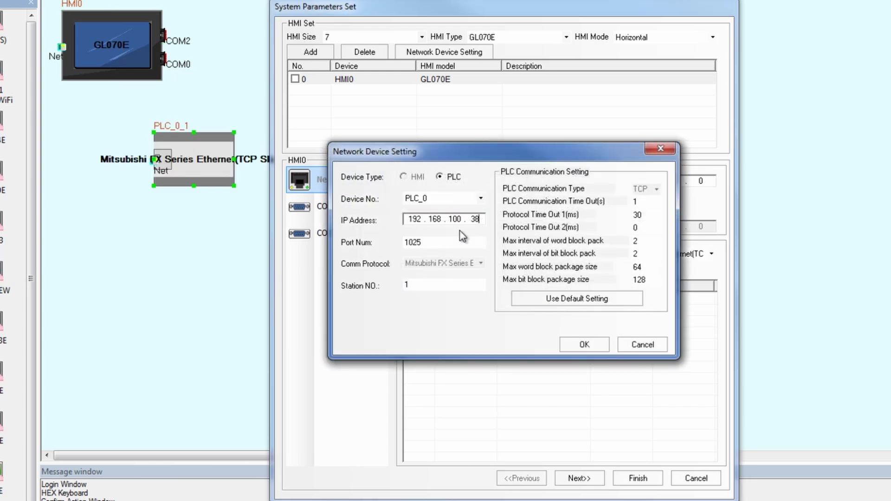
click(428, 242)
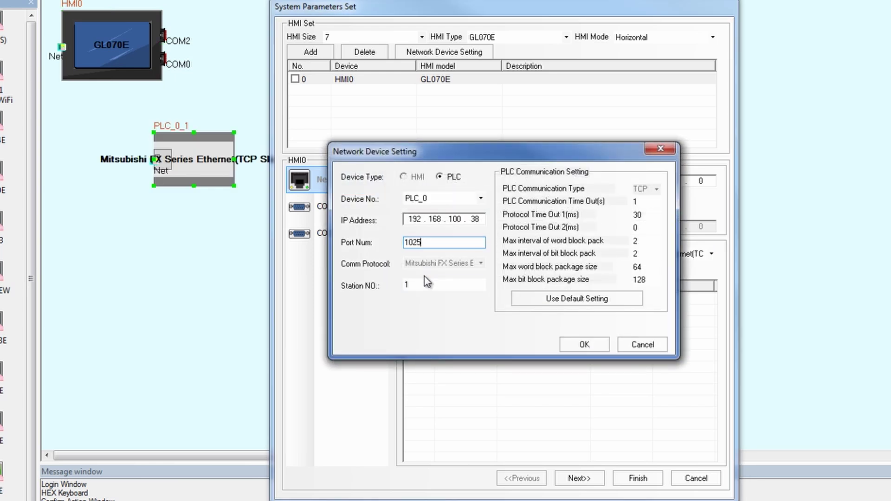
click(585, 345)
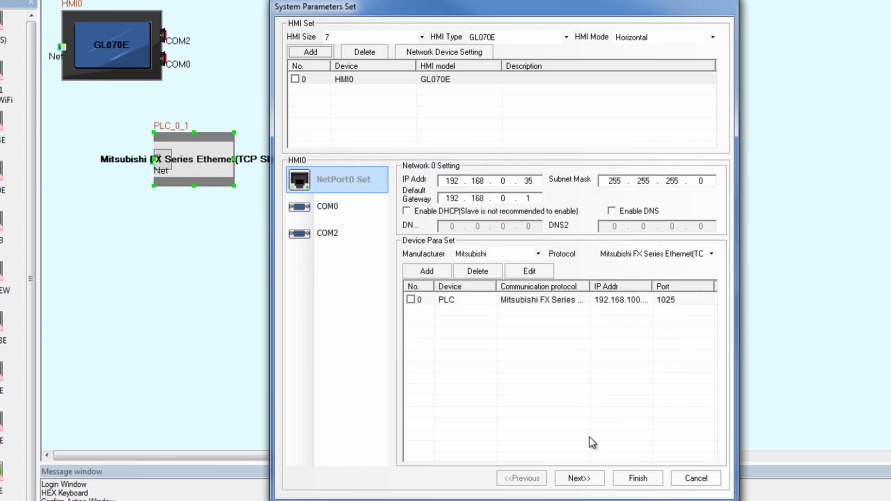
Apply the system parameters and rearrange HMI0 and the PLC block on the canvas.
click(620, 480)
drag(122, 79, 237, 90)
drag(201, 160, 231, 171)
click(213, 72)
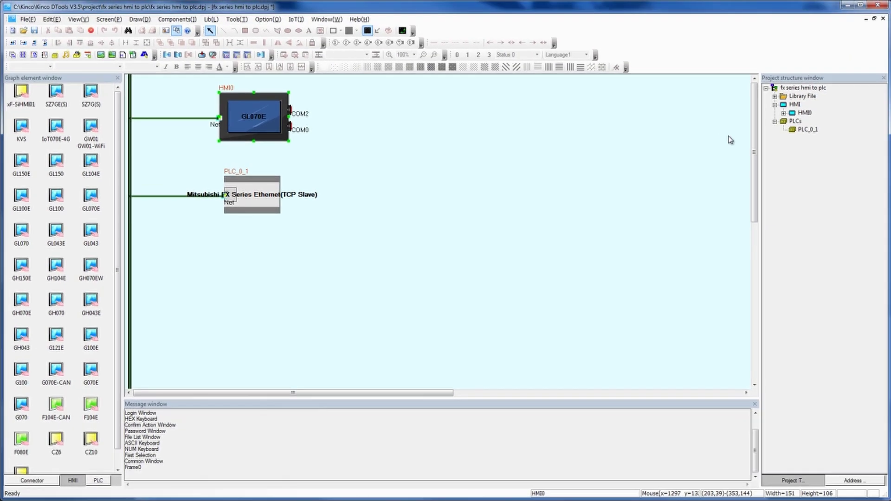
Open HMI0's 0:Frame0 from the project tree and enlarge the editing workspace.
click(784, 113)
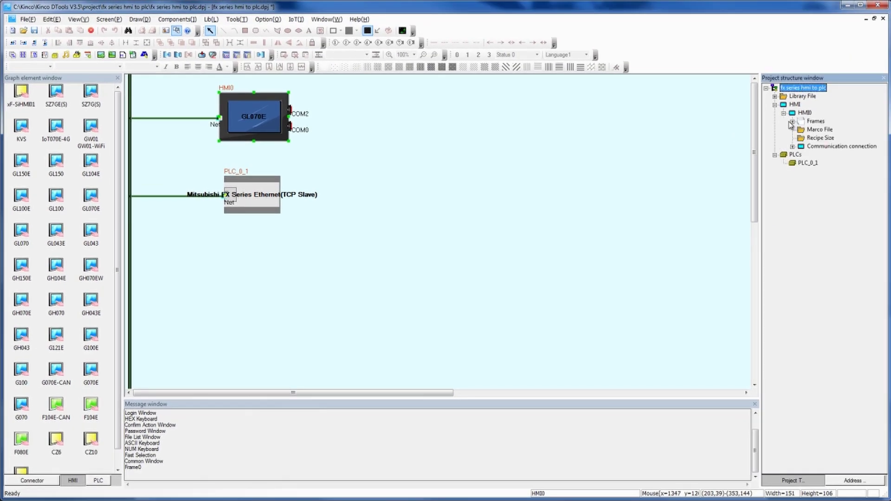
click(791, 121)
double_click(822, 133)
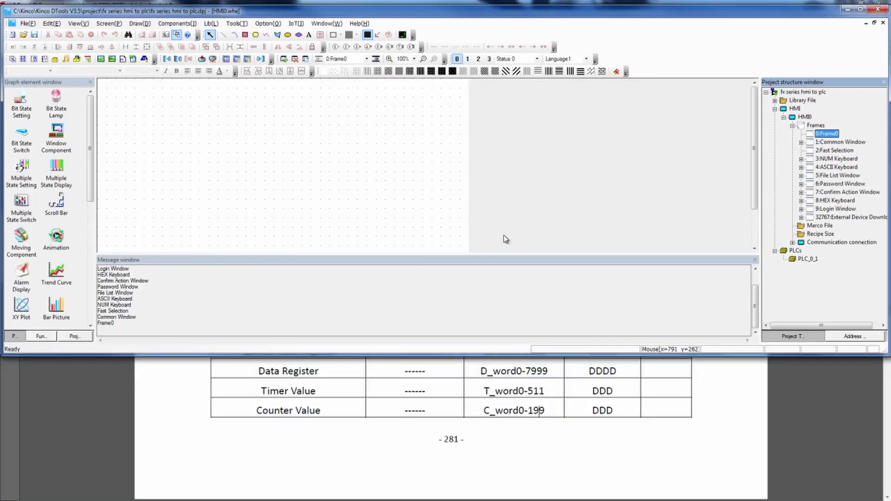
drag(485, 355, 485, 481)
drag(449, 348, 449, 386)
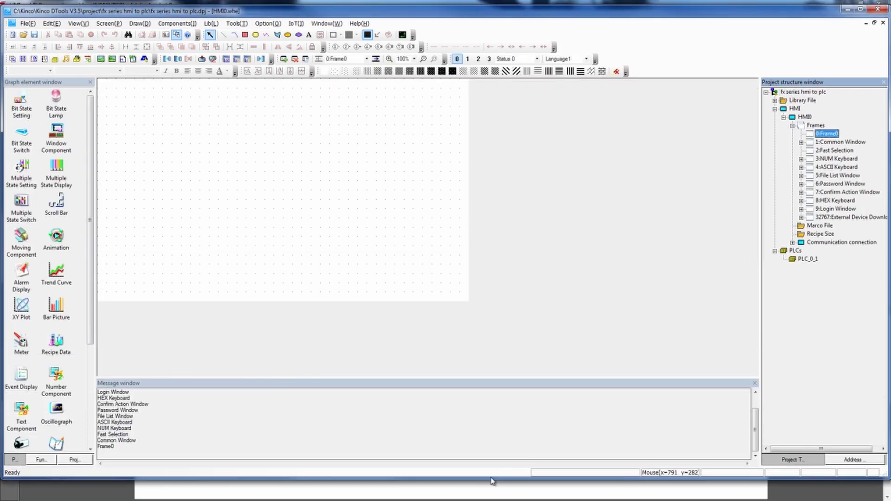
click(384, 262)
scroll(384, 262, up, 1)
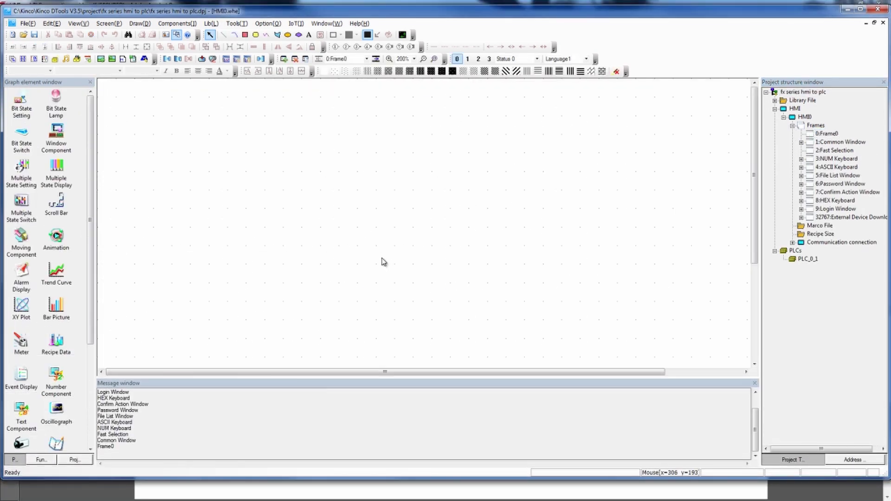
scroll(383, 261, down, 1)
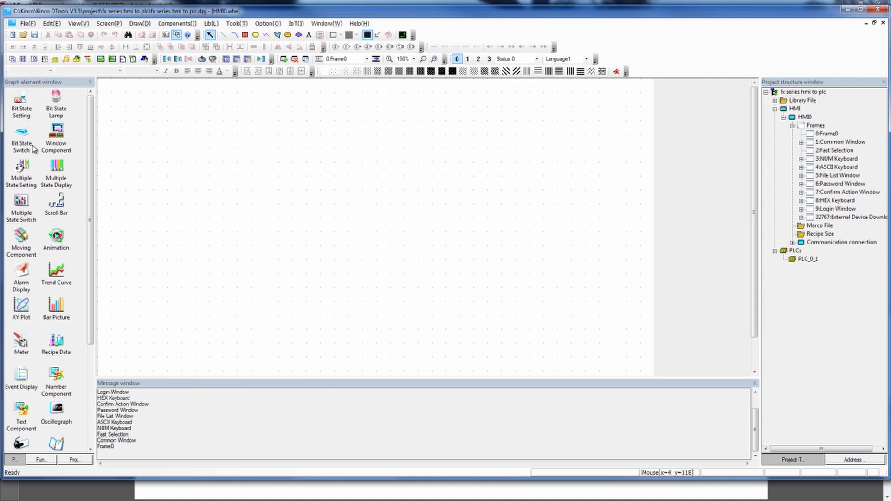
Add a Normal bit state lamp to Frame0 using the blue k_button_00.vg graphic.
drag(59, 110, 288, 180)
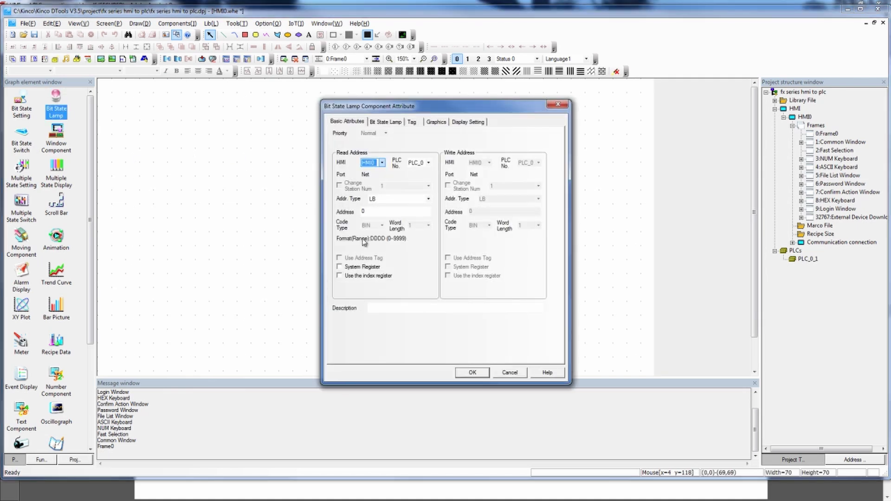
click(386, 122)
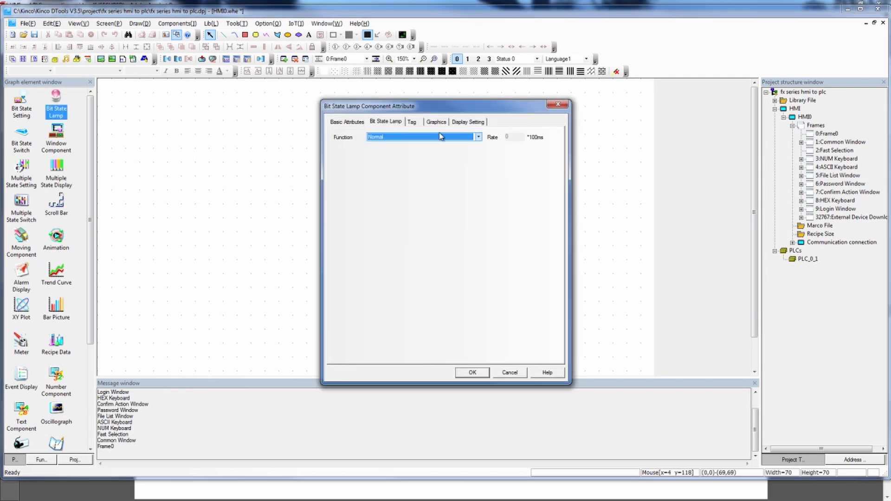
click(478, 138)
click(478, 137)
click(412, 122)
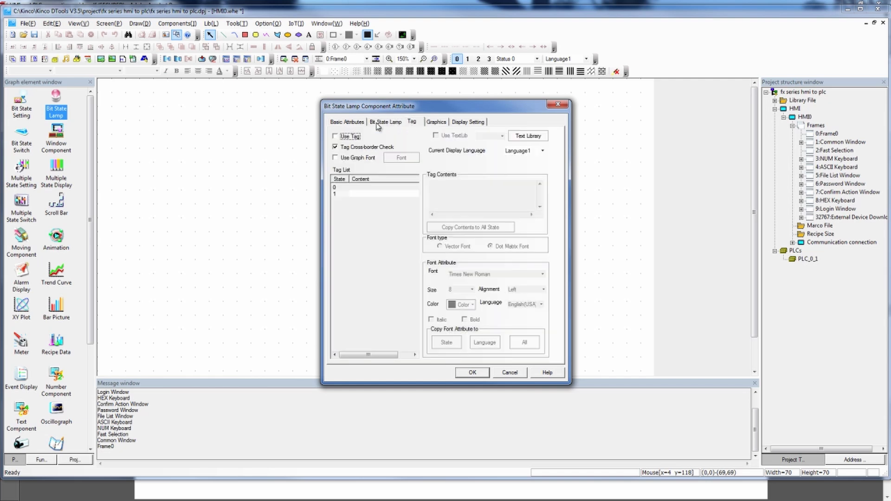
click(432, 123)
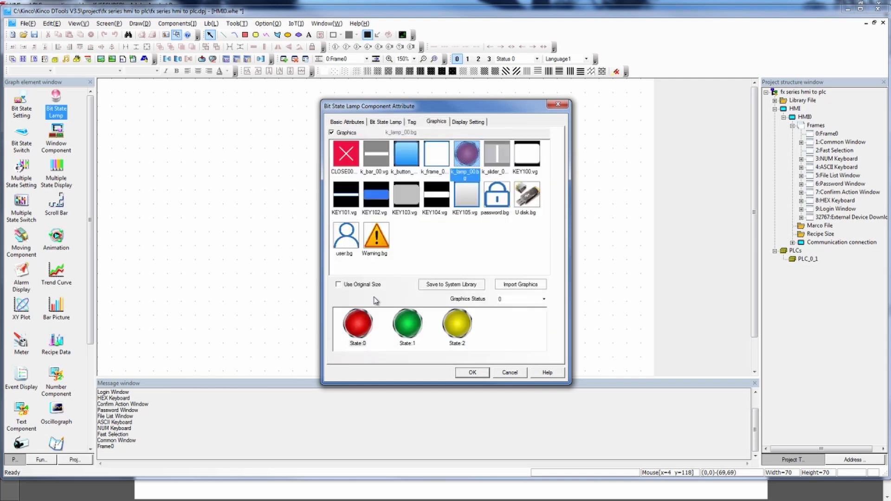
click(415, 157)
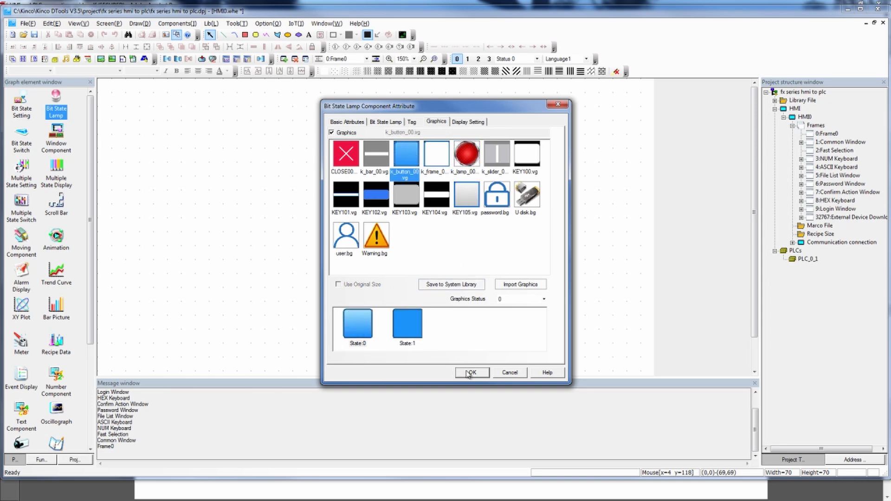
click(348, 121)
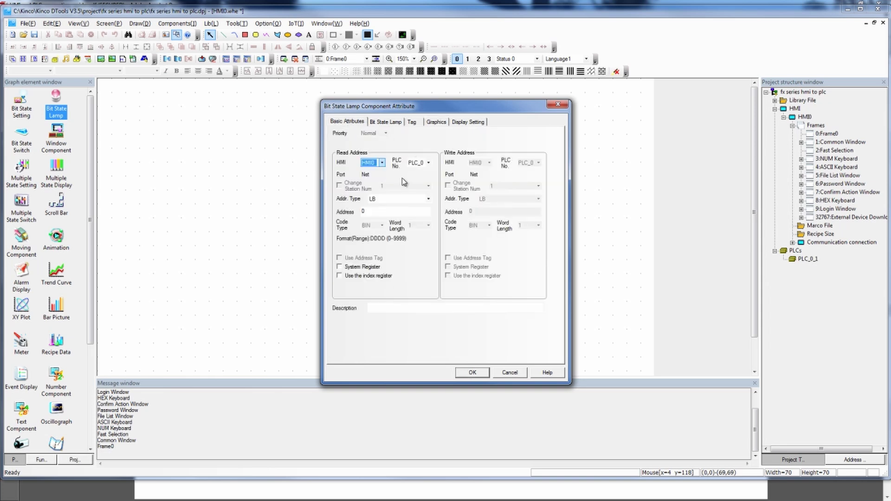
Set the lamp's read address type to S with address 1099.
click(429, 200)
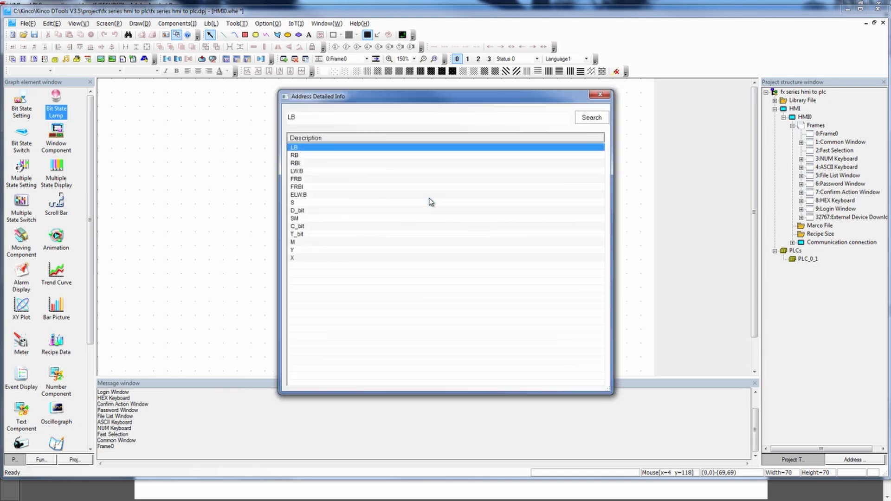
click(324, 156)
click(321, 164)
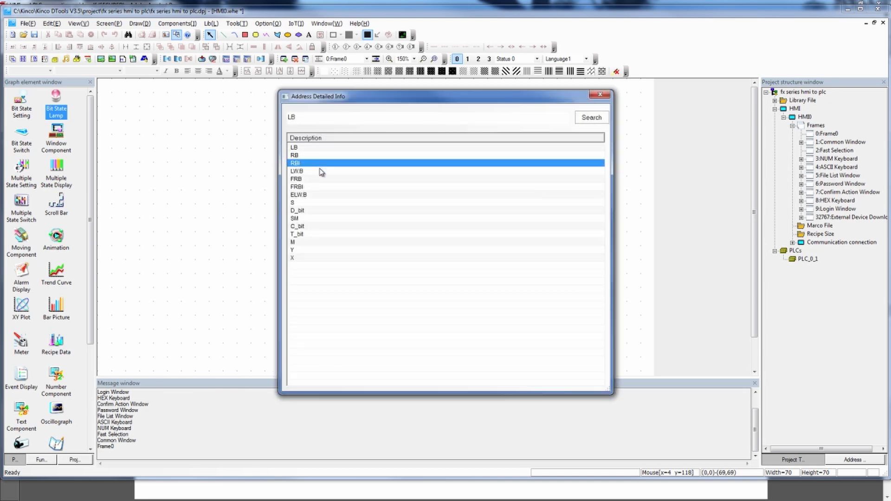
click(320, 172)
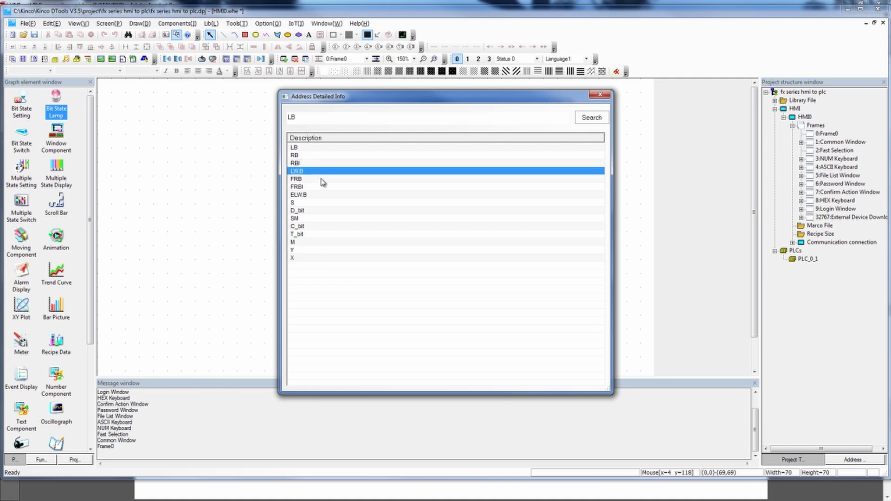
click(323, 179)
click(323, 194)
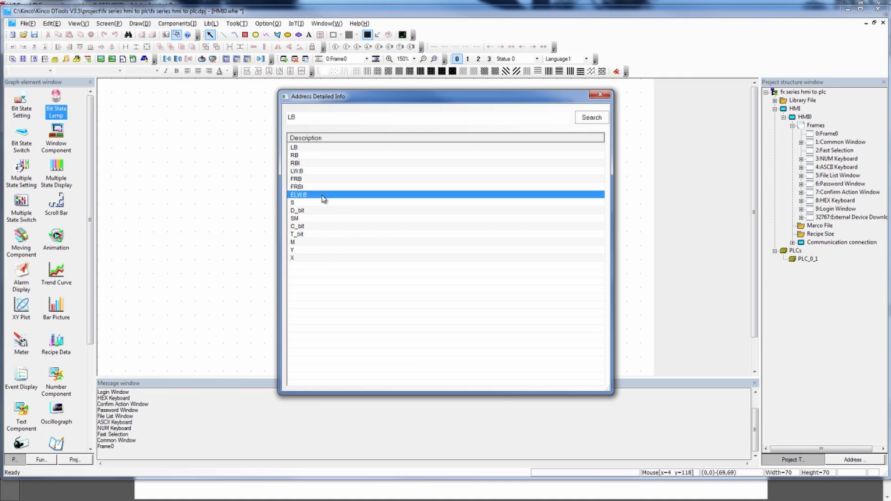
click(322, 203)
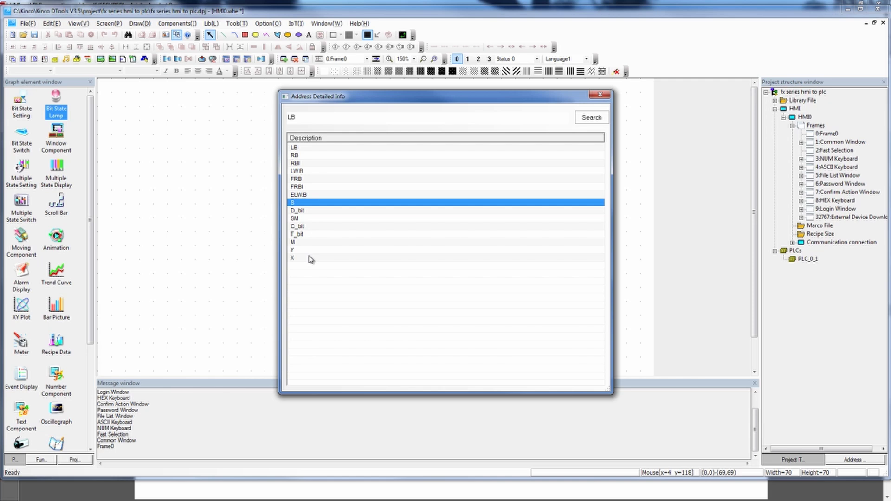
double_click(300, 203)
click(376, 213)
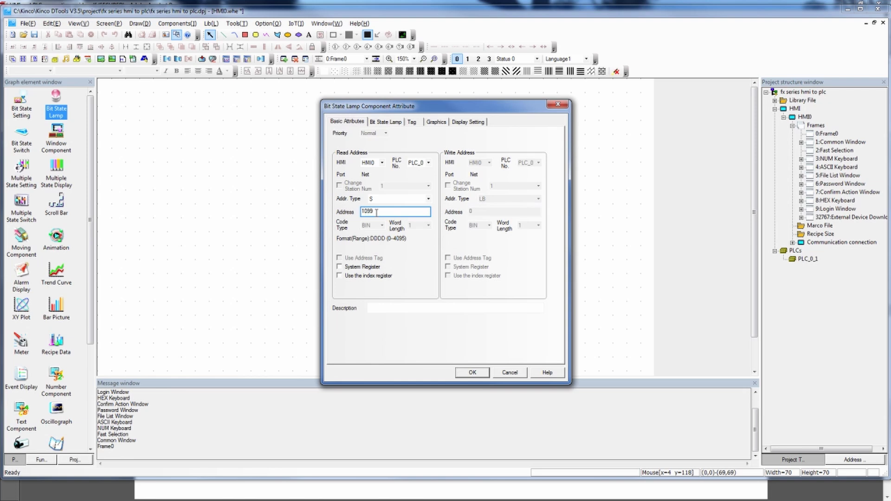
Place bit lamp BL0 on Frame0, resize it and move it to the top-left corner.
click(472, 372)
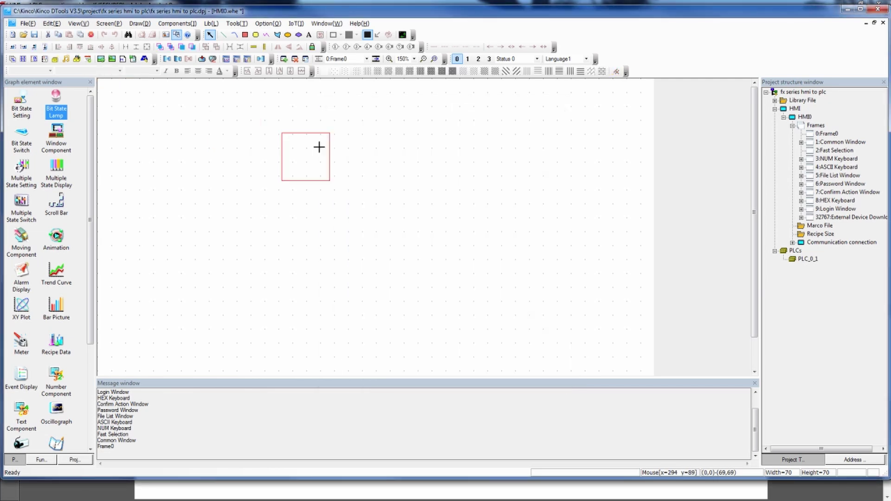
click(179, 132)
drag(222, 182, 277, 212)
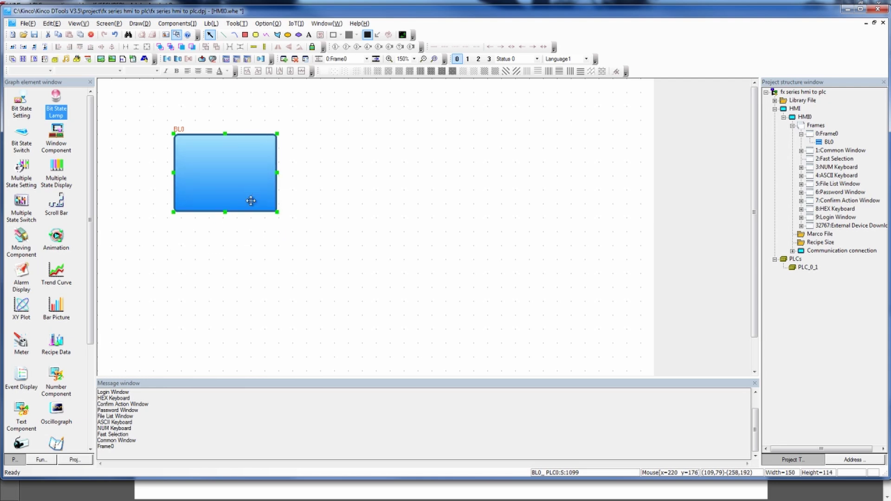
scroll(251, 201, down, 1)
drag(194, 165, 140, 178)
click(161, 184)
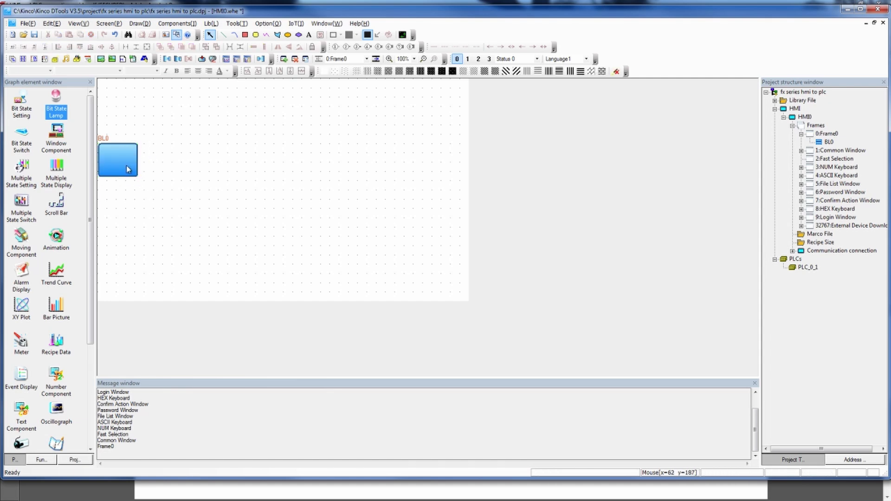
Duplicate BL0 as lamp BL1 to its right and open BL1's attributes.
click(128, 167)
drag(125, 163, 172, 167)
double_click(173, 167)
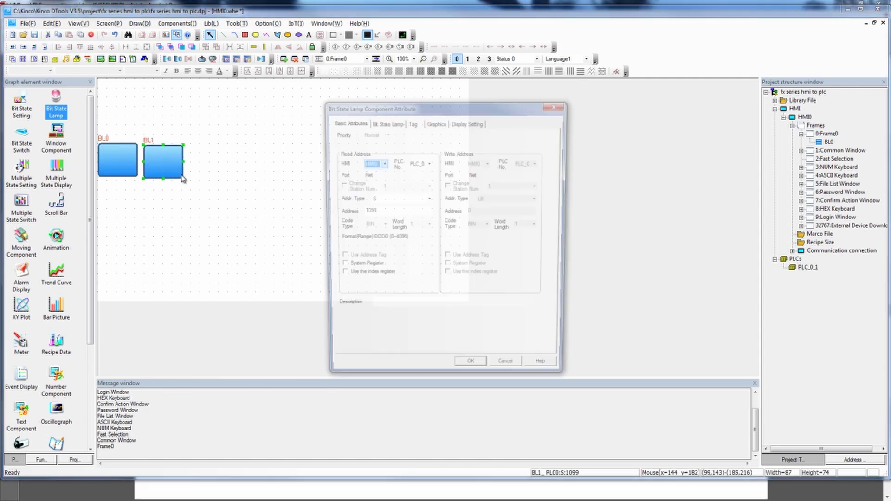
Keep BL1 reading S 1099, then copy it into lamp BL2 with read address 1.
drag(376, 212, 354, 212)
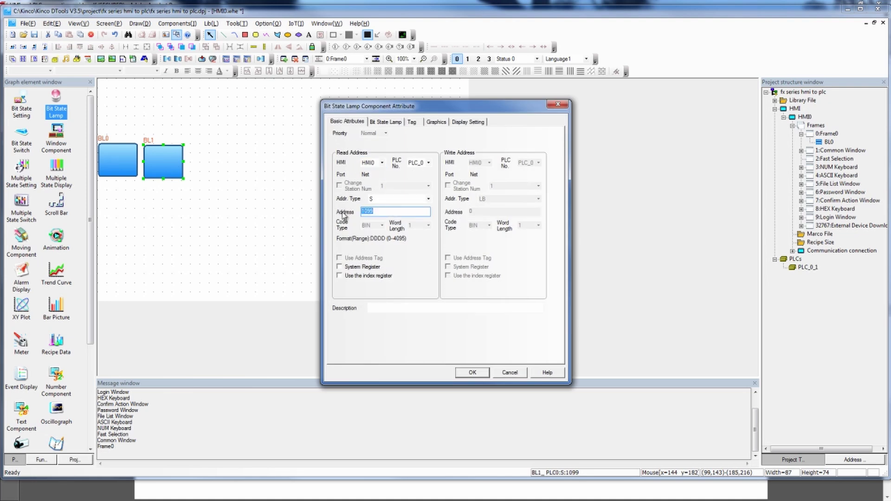
key(Return)
drag(175, 166, 219, 162)
double_click(219, 162)
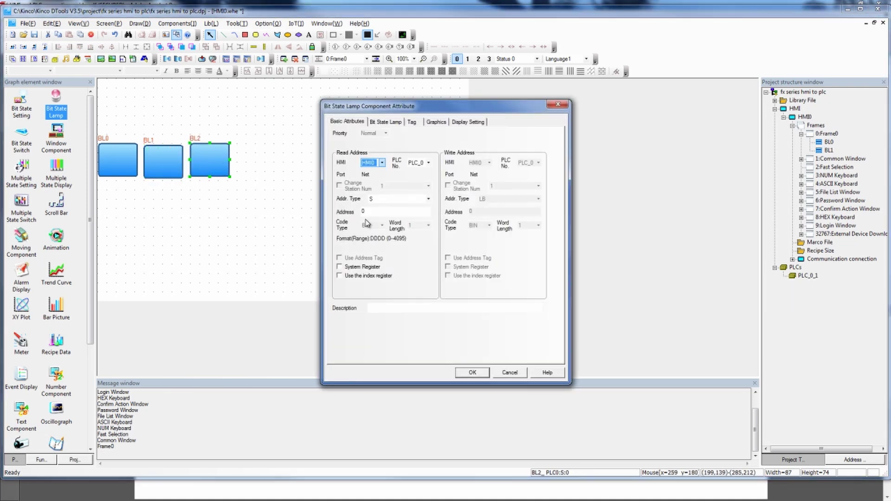
double_click(370, 213)
text(1)
key(Return)
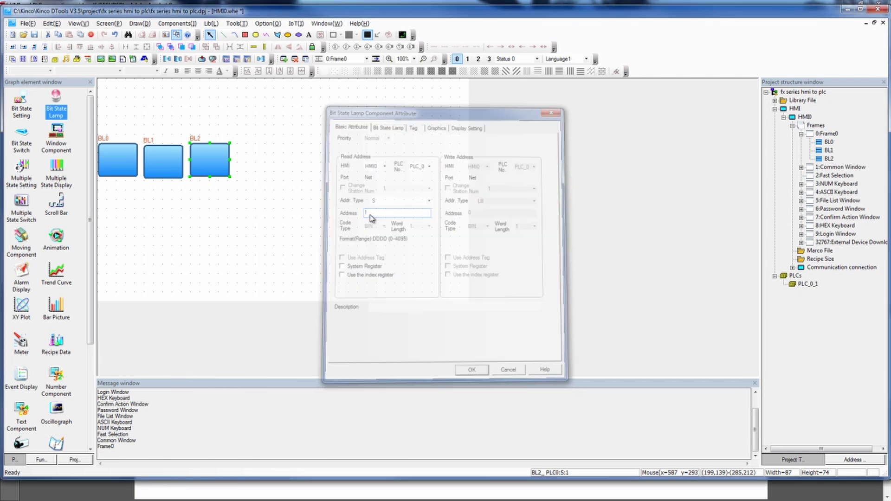
Select BL0, BL1 and BL2 and align them in one row centred on the screen.
drag(278, 129, 99, 193)
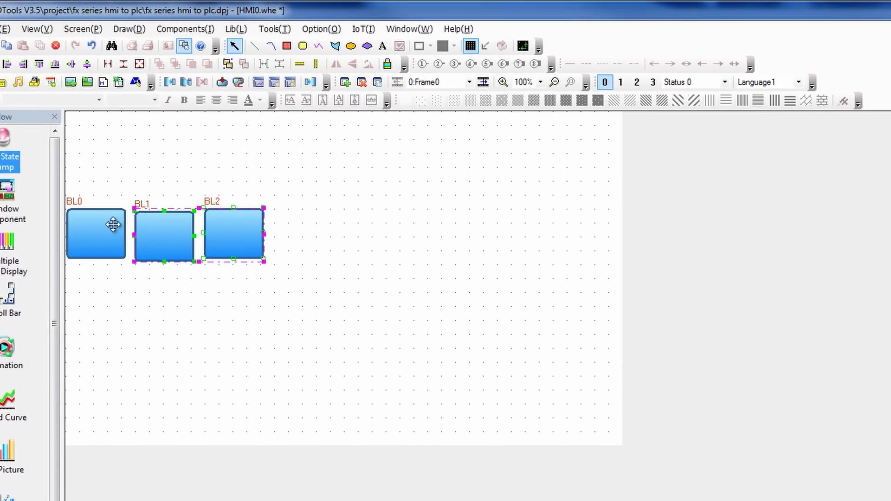
drag(163, 235, 167, 238)
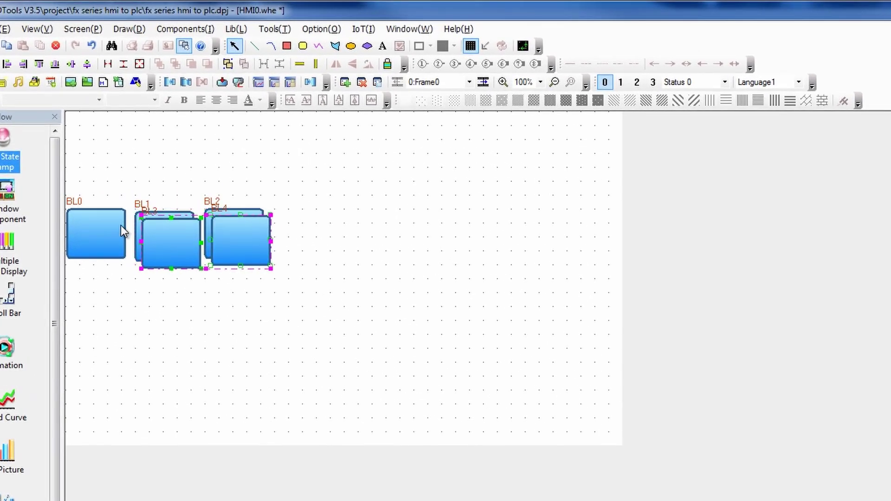
key(ctrl+z)
click(97, 223)
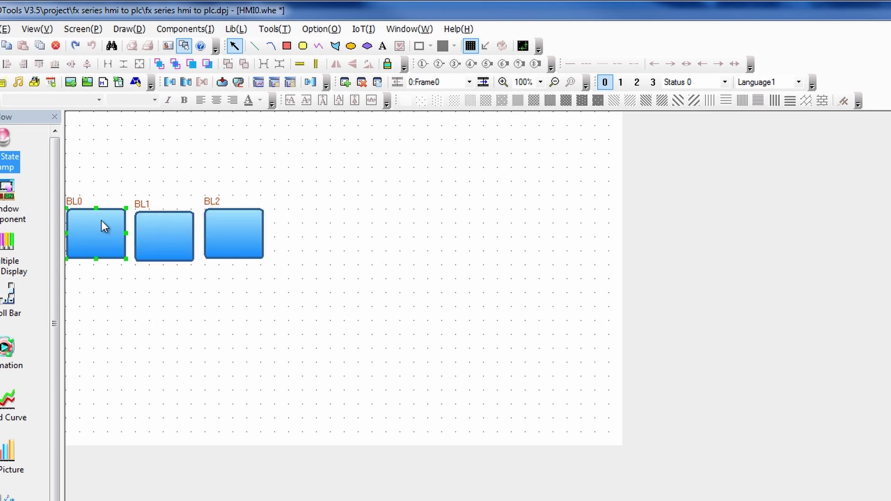
ctrl+click(171, 232)
ctrl+click(239, 235)
click(70, 65)
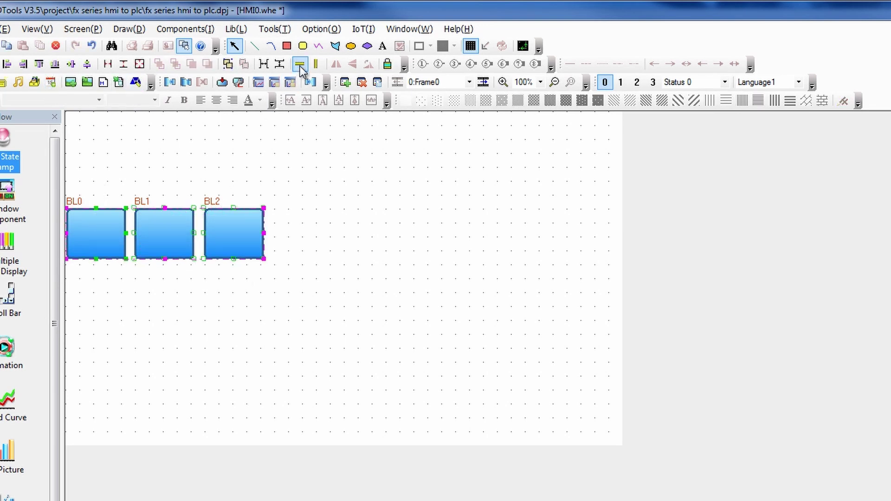
click(291, 83)
click(315, 64)
click(488, 289)
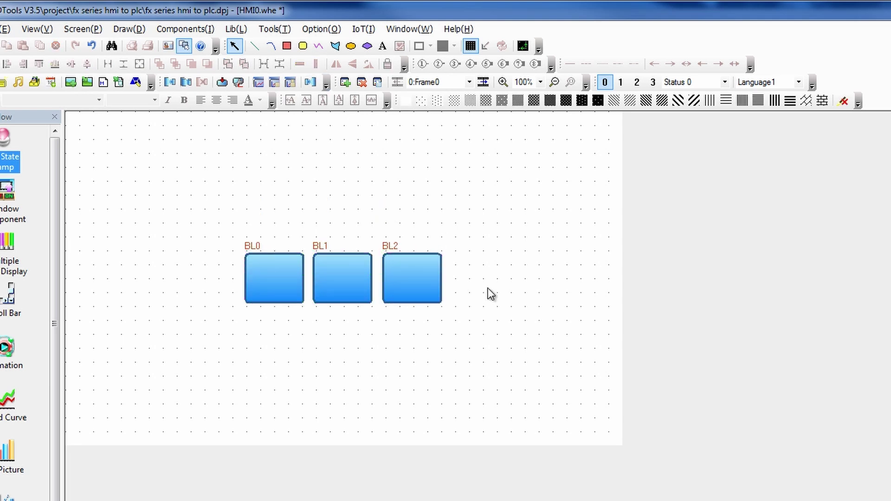
Give BL0 a centred vector-font tag reading 1099 in all states.
double_click(264, 284)
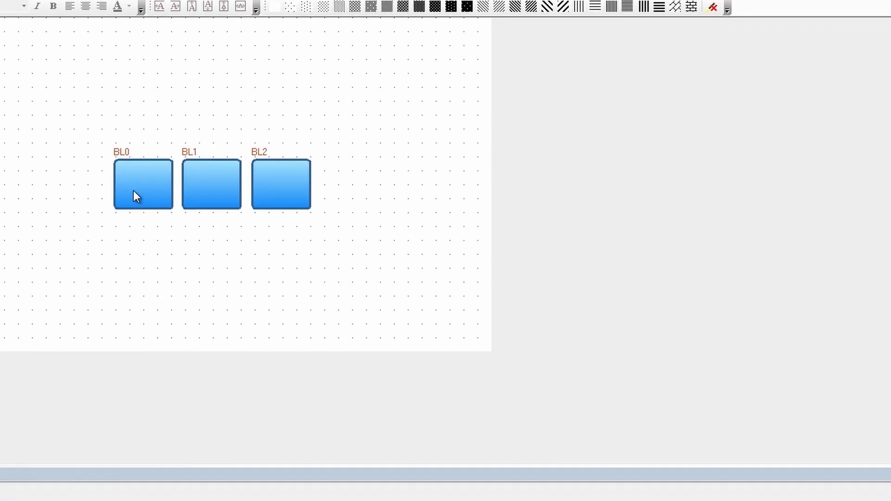
click(392, 75)
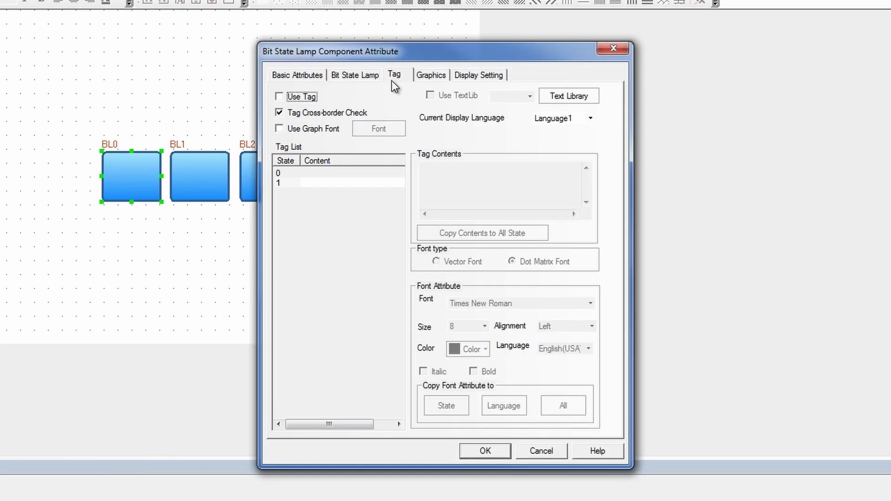
click(292, 97)
click(474, 181)
text(1099)
click(461, 232)
click(447, 262)
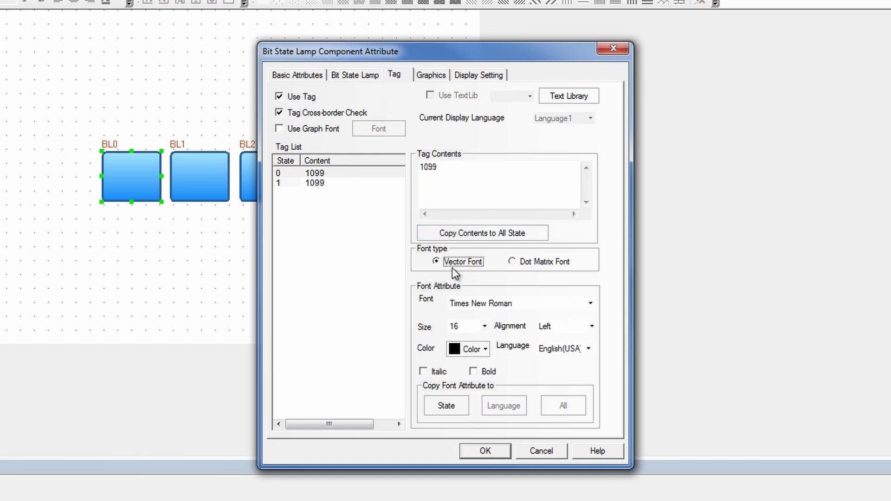
click(571, 326)
click(557, 353)
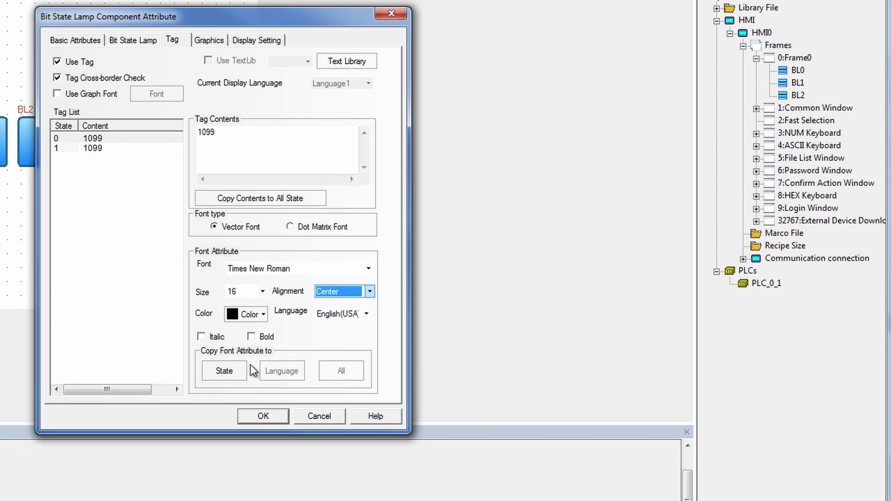
click(463, 407)
click(263, 416)
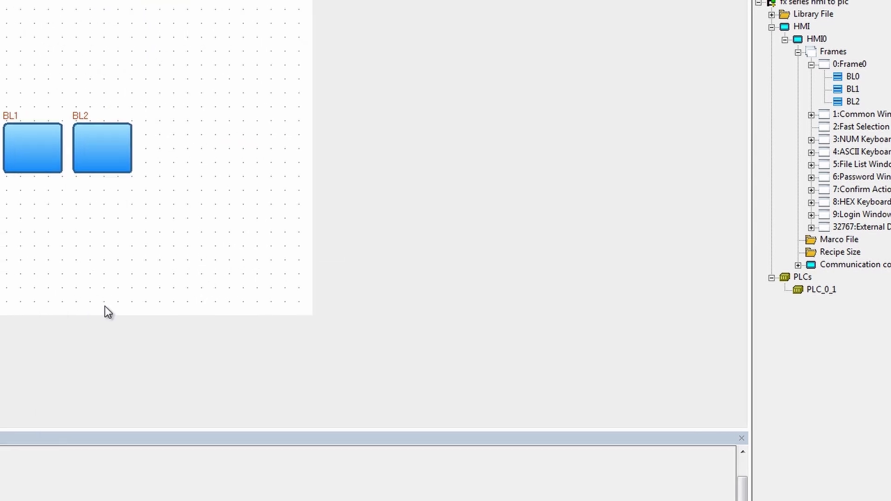
Give BL1 a centred vector-font tag reading 0 in all states.
double_click(215, 174)
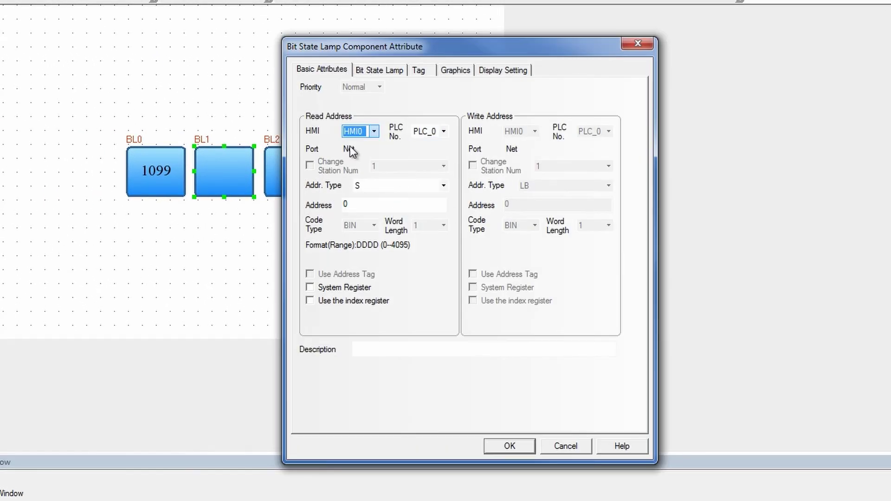
click(418, 69)
click(320, 92)
click(529, 196)
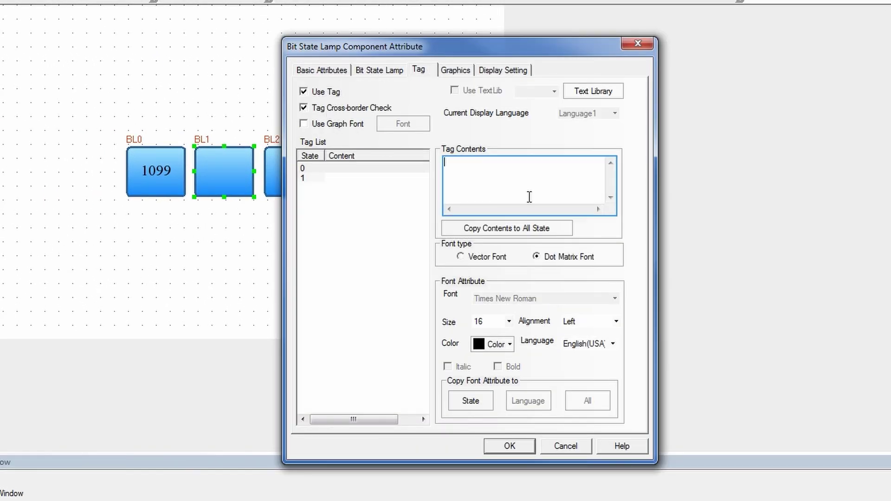
click(497, 228)
click(482, 257)
click(588, 321)
click(589, 354)
click(469, 401)
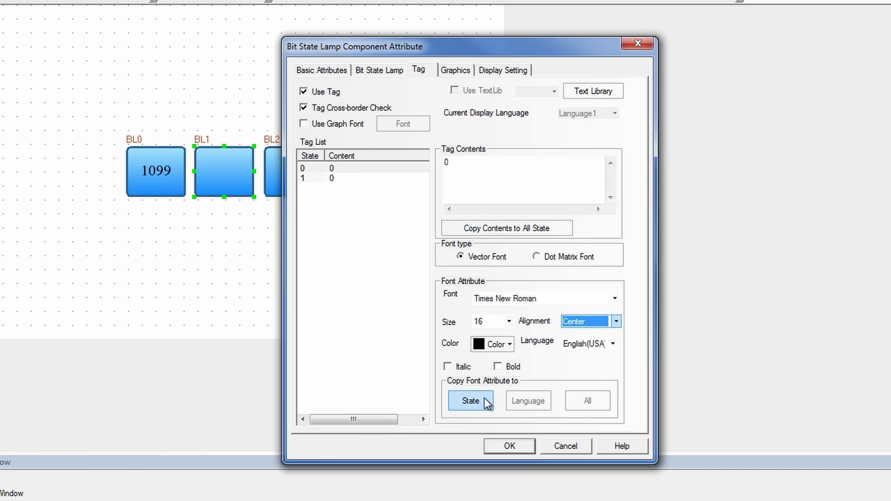
click(509, 445)
Give BL2 a centred vector-font tag reading 1 in all states.
double_click(277, 184)
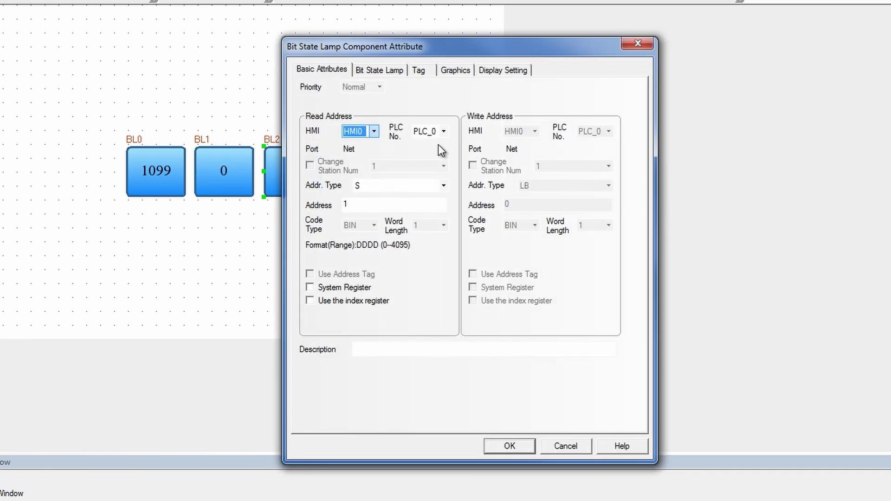
click(417, 68)
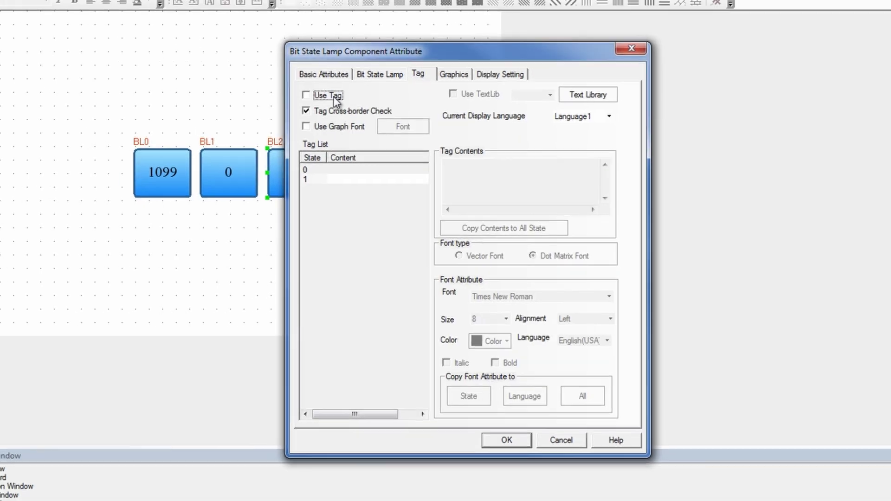
click(335, 97)
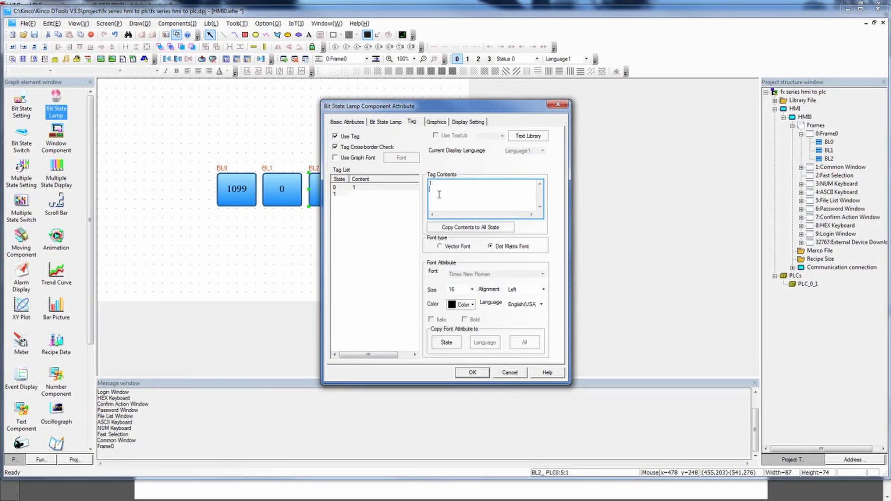
click(470, 227)
click(439, 246)
click(529, 289)
click(514, 309)
click(446, 342)
click(471, 372)
click(370, 245)
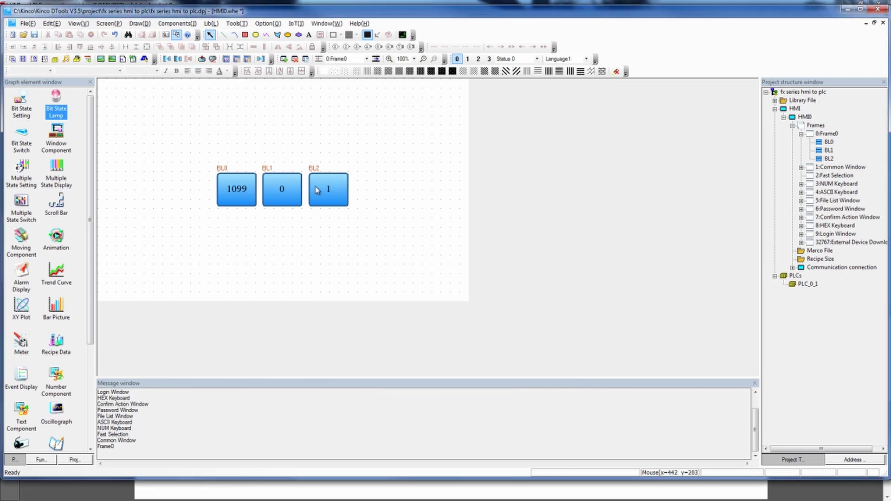
Save the project, run the offline simulation, then close the simulator.
click(167, 60)
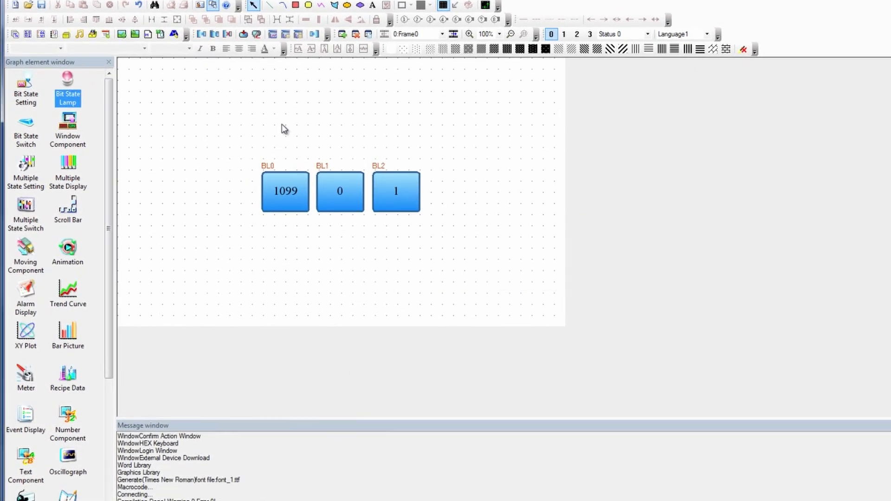
click(274, 36)
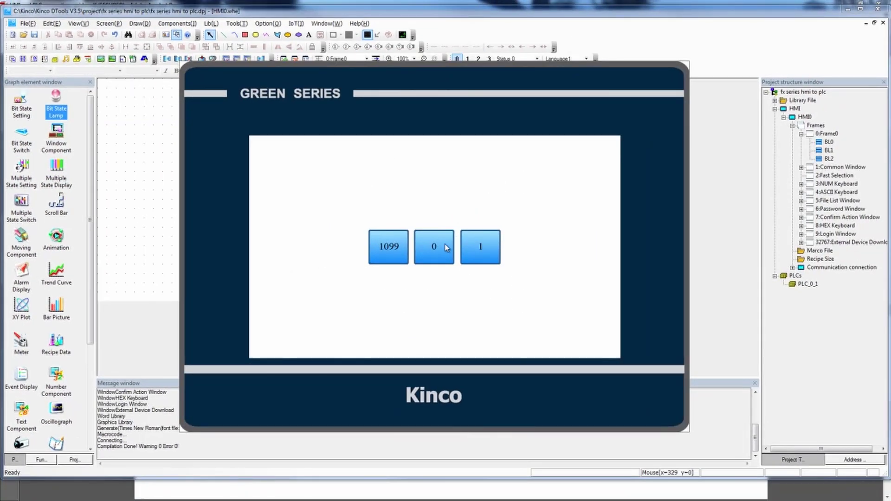
right_click(449, 197)
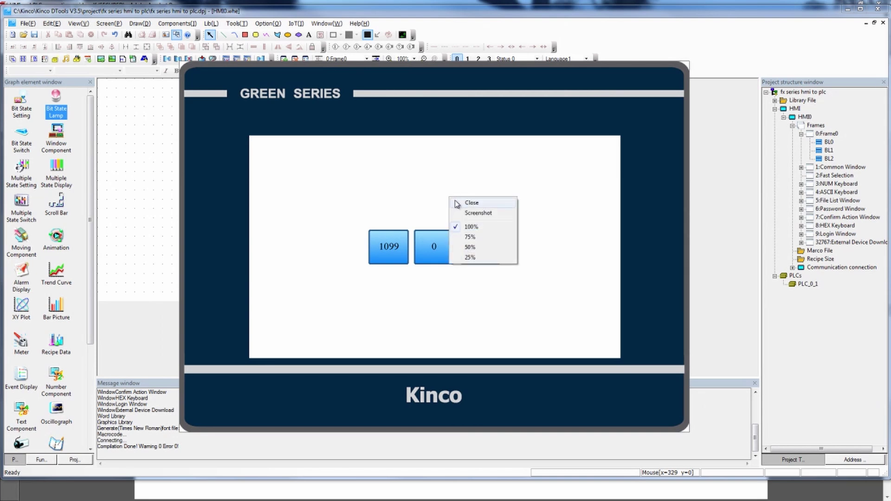
click(235, 180)
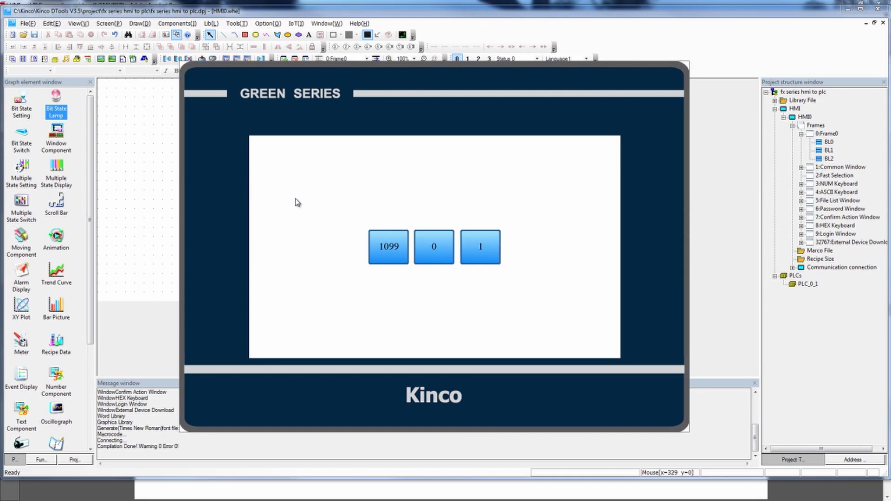
right_click(297, 202)
click(307, 204)
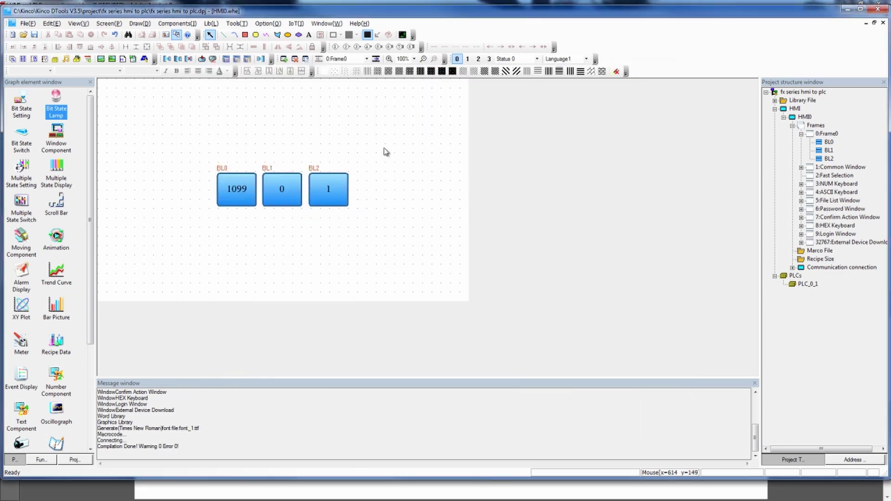
Toggle the lamp preview between state 1 and state 0, ending on state 0.
click(468, 59)
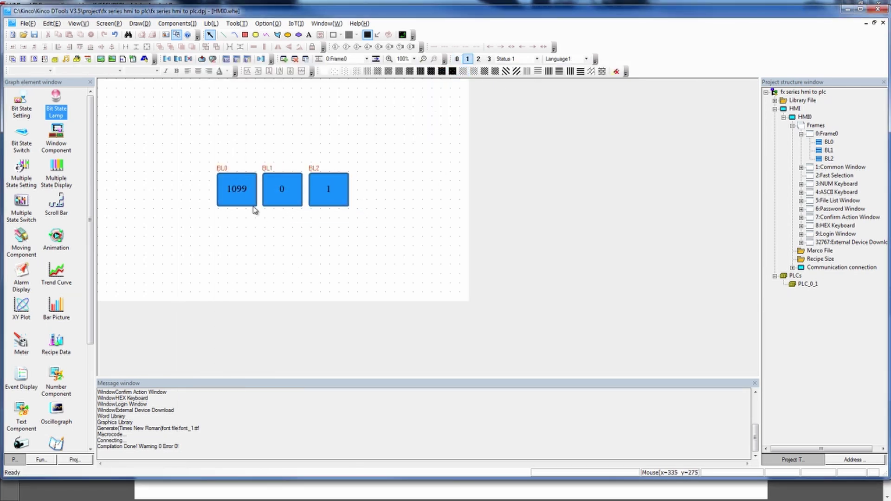
click(458, 59)
click(469, 58)
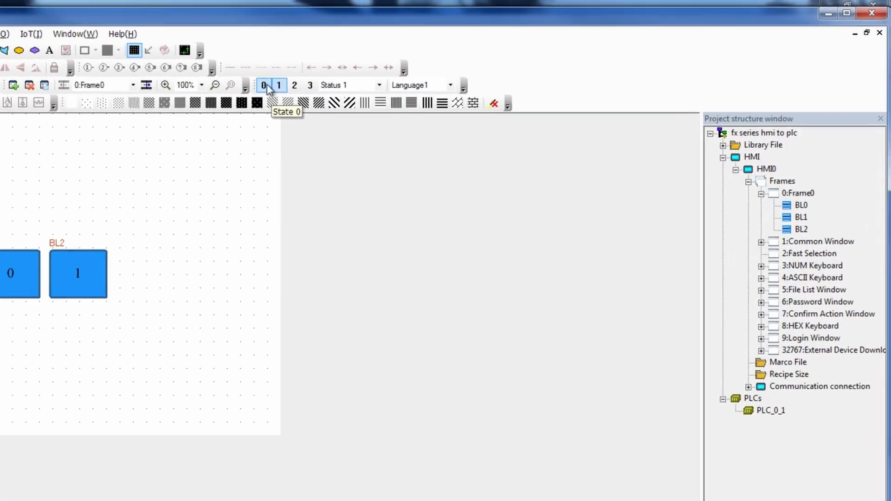
click(418, 64)
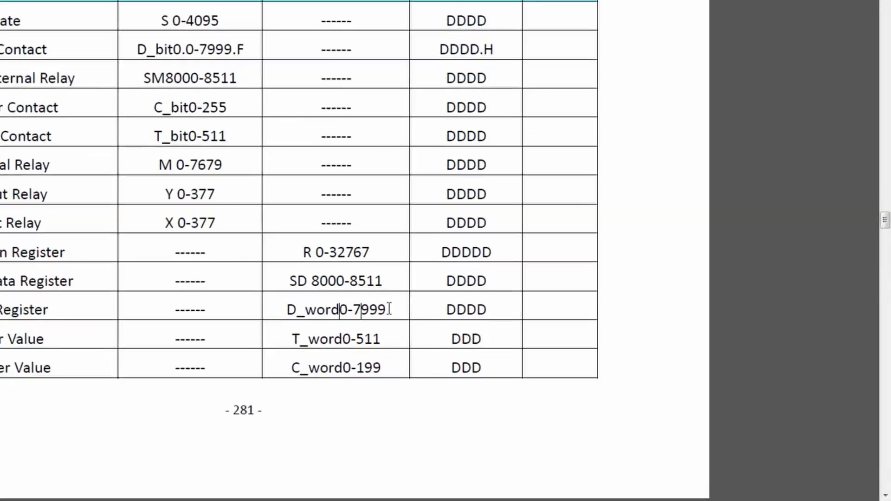
Highlight the D_word0-7999 data register range in the manual's FX Series Ethernet device table.
drag(821, 403, 754, 404)
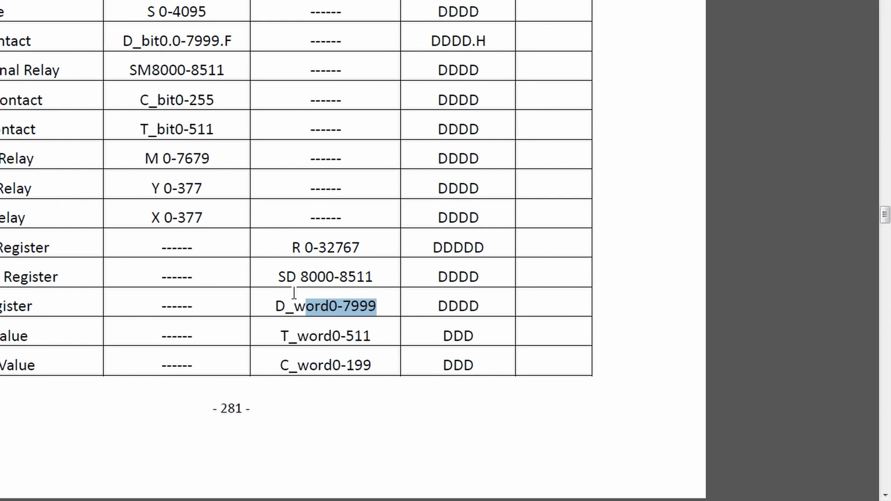
click(280, 308)
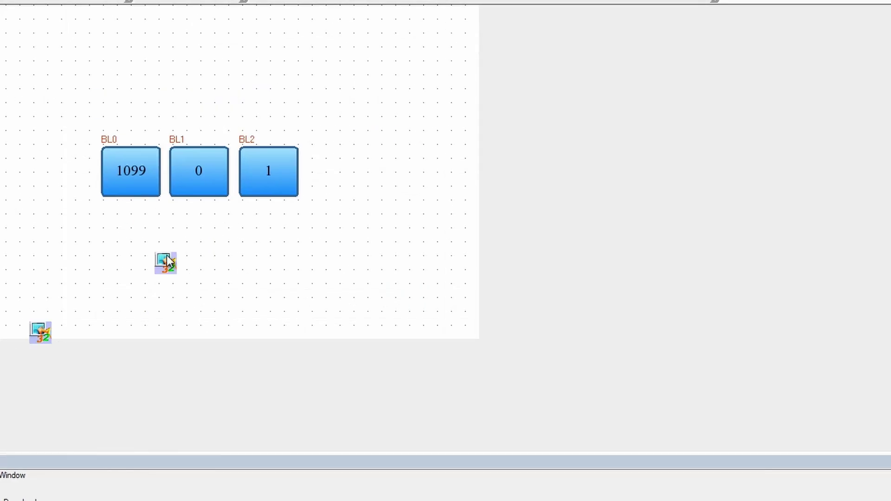
Place number component NI0 below the lamps with 5 integer digits and maximum 65535.
click(167, 261)
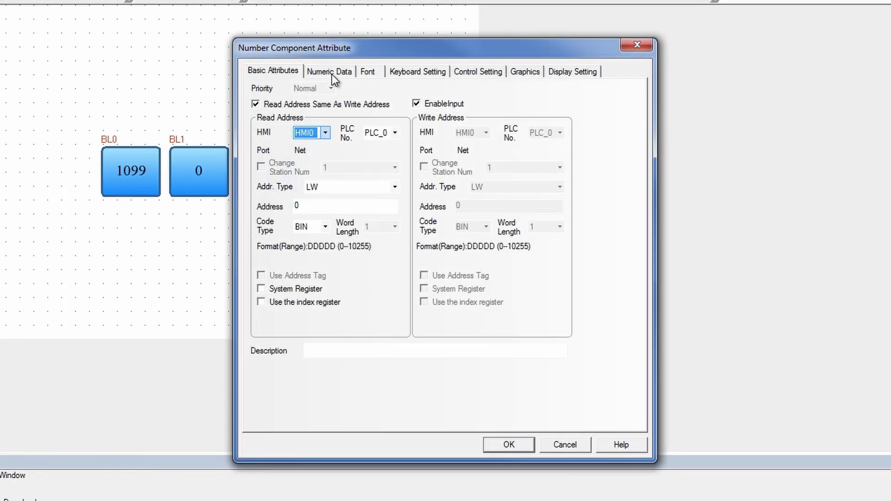
click(333, 74)
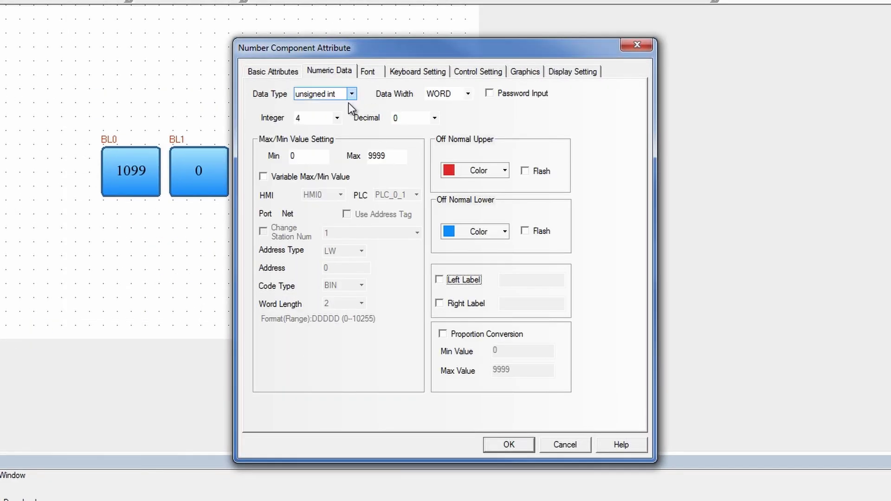
click(337, 117)
click(330, 133)
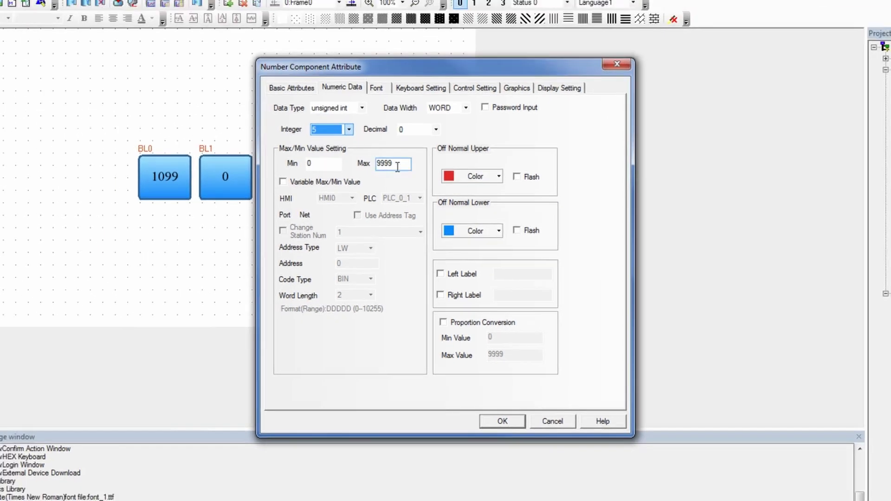
double_click(394, 165)
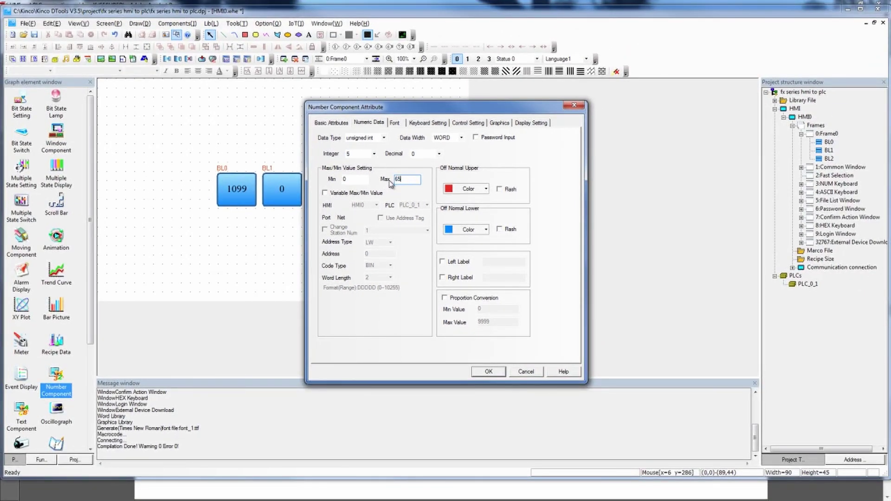
key(Return)
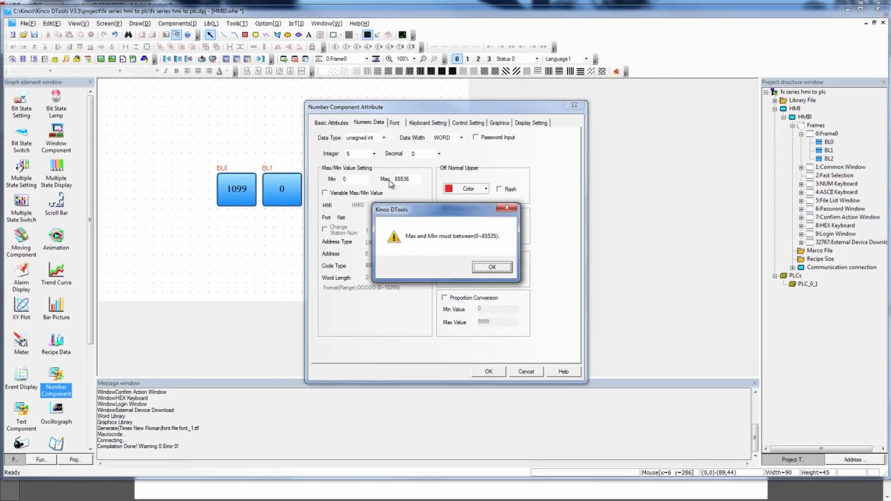
key(Return)
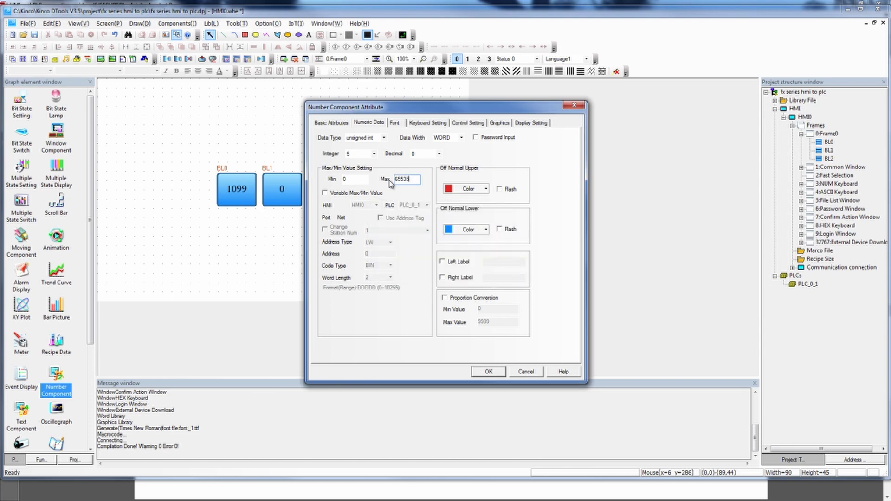
key(Return)
click(264, 232)
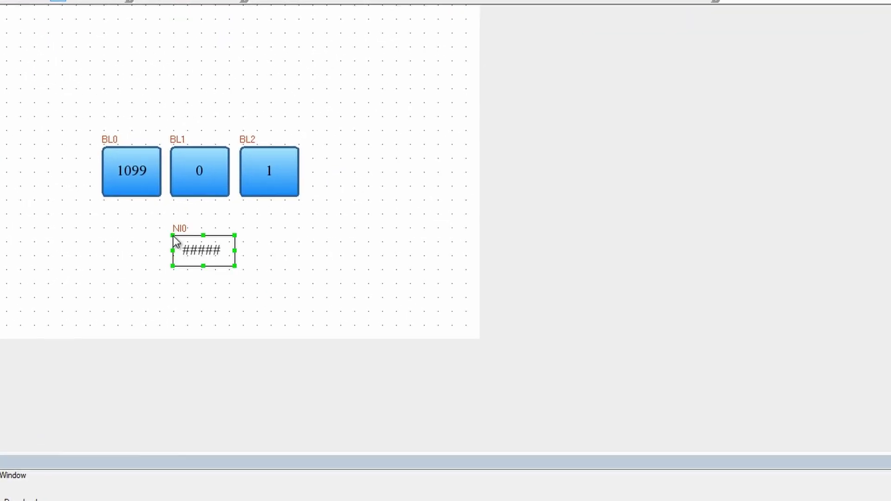
Give NI0 the k_frame_00.vg background graphic and return to its basic address settings.
double_click(191, 249)
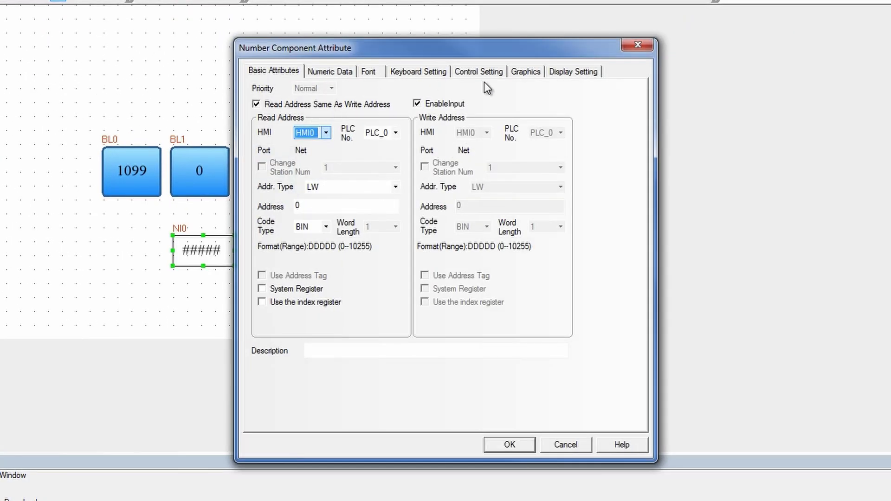
click(526, 72)
click(250, 89)
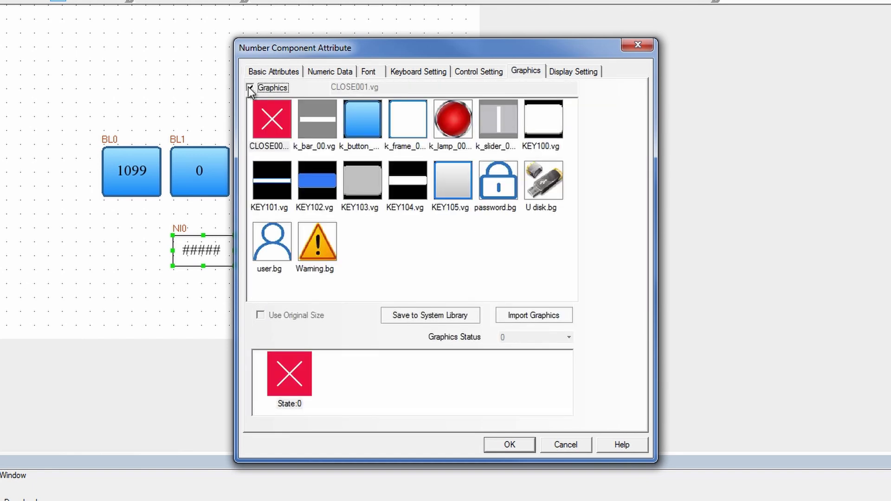
click(413, 118)
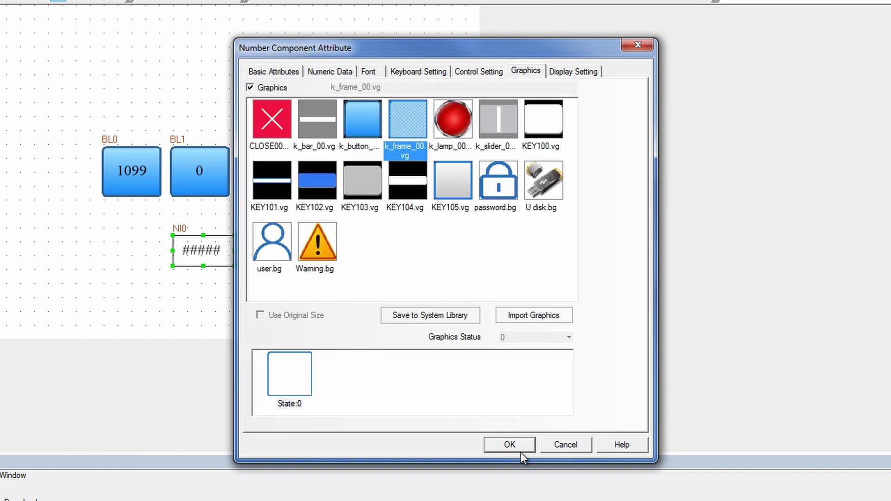
click(411, 74)
click(376, 73)
click(344, 72)
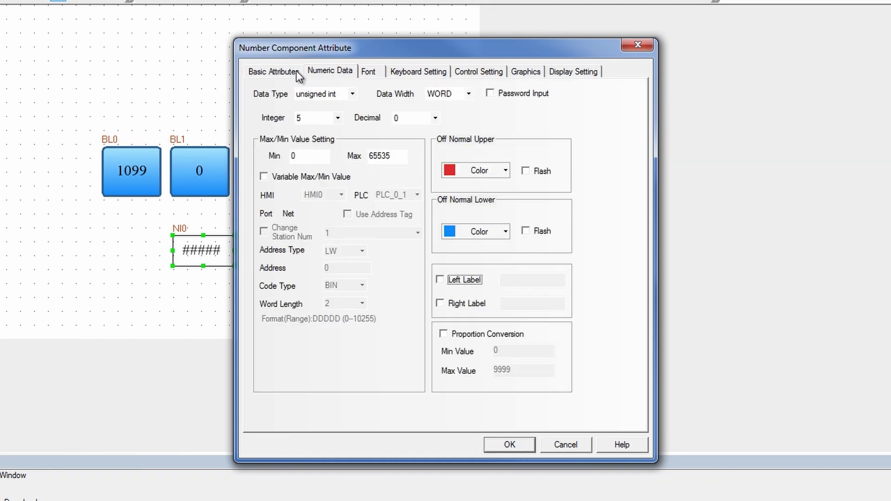
click(292, 73)
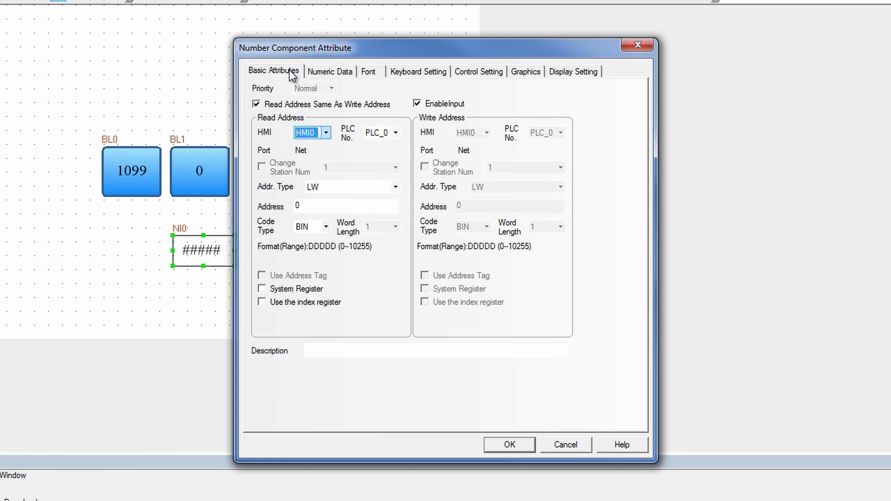
Switch NI0's read address type from LW to D_word and begin editing the address number.
click(395, 188)
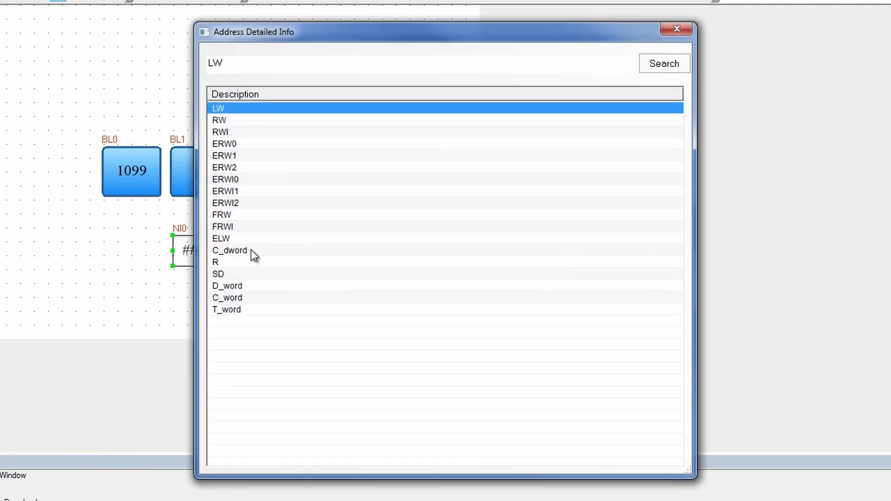
click(253, 253)
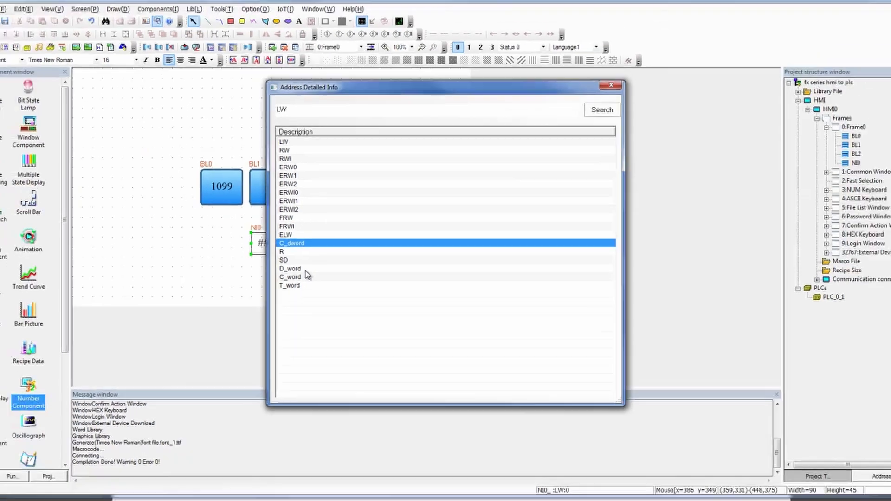
click(250, 286)
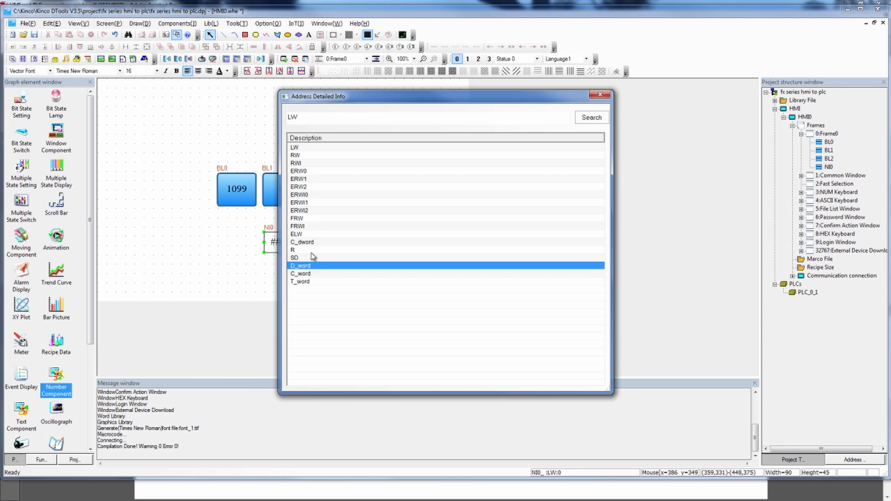
double_click(312, 266)
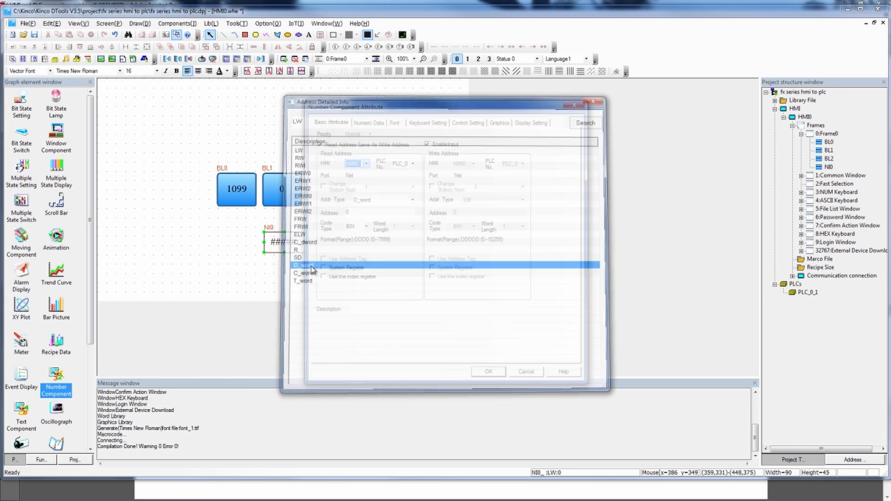
click(351, 212)
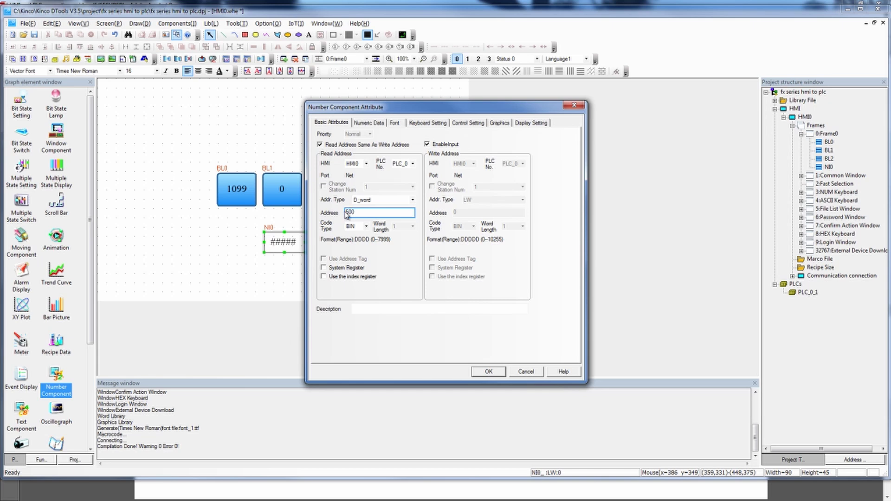
Confirm NI0 reading D_word 500, then enlarge it and move it under the lamps.
key(Return)
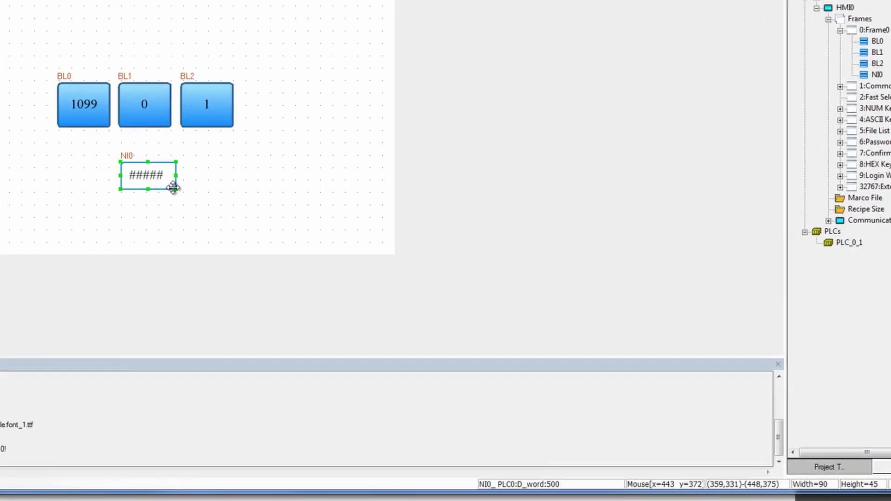
drag(296, 246, 311, 258)
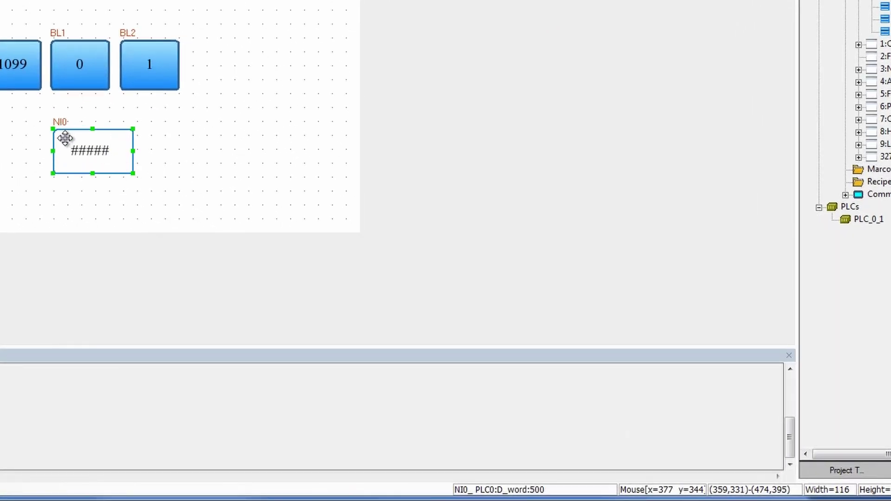
drag(53, 129, 44, 121)
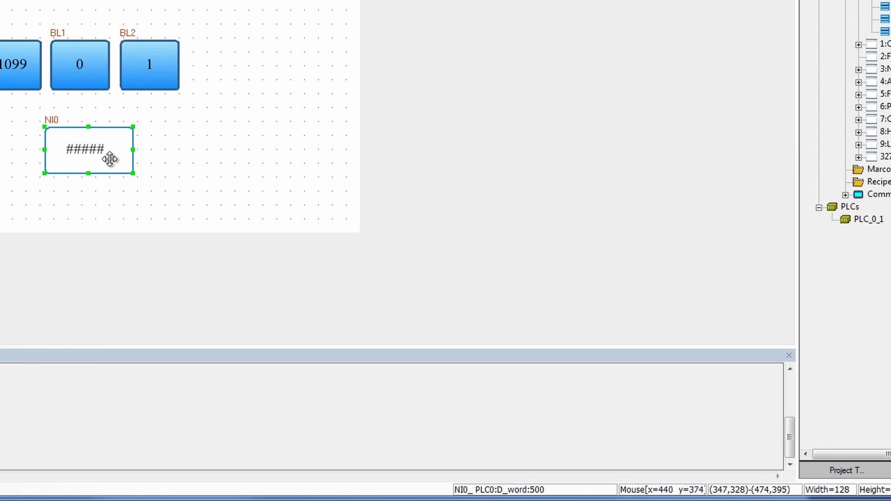
drag(110, 158, 95, 154)
click(159, 155)
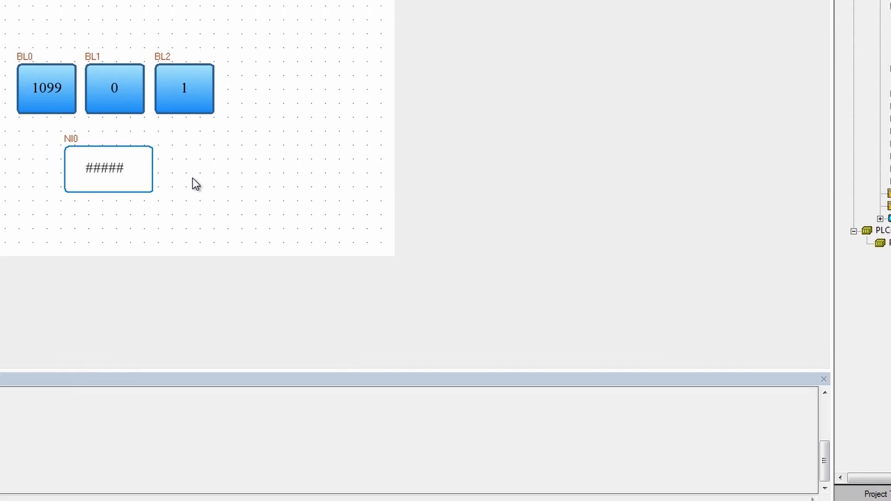
Change NI0's data type to hex with 4 integer digits.
double_click(141, 180)
click(256, 0)
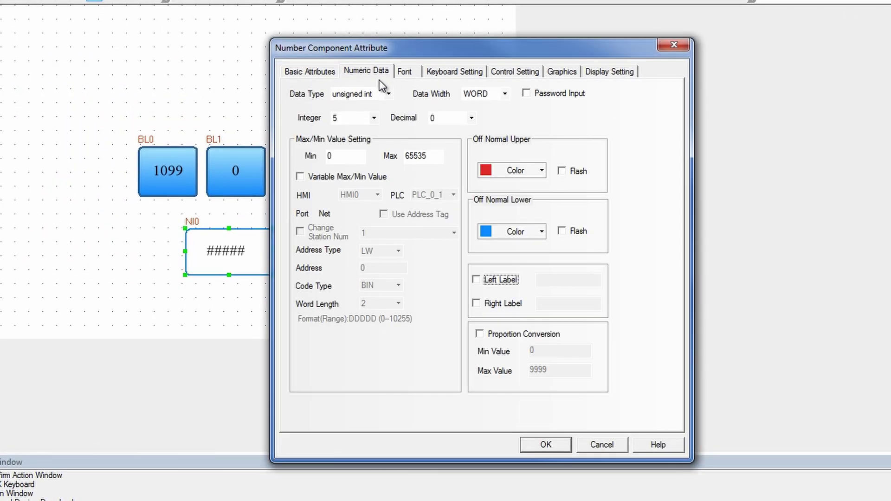
click(389, 95)
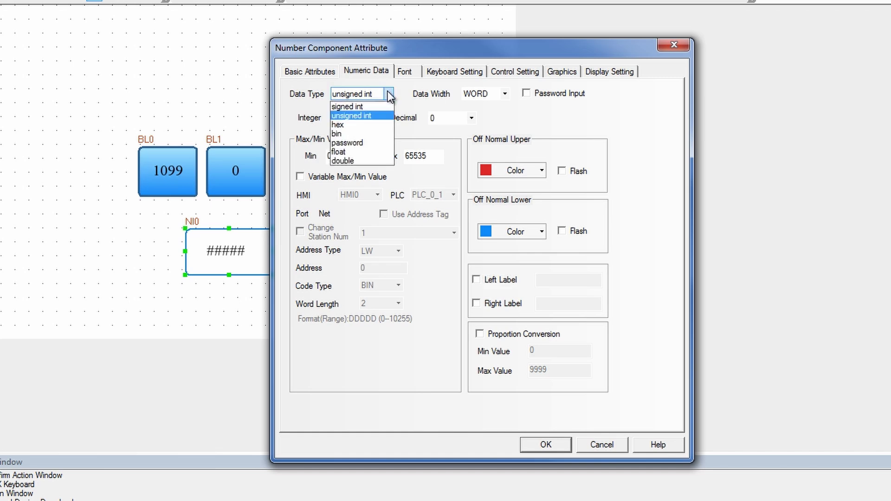
click(380, 106)
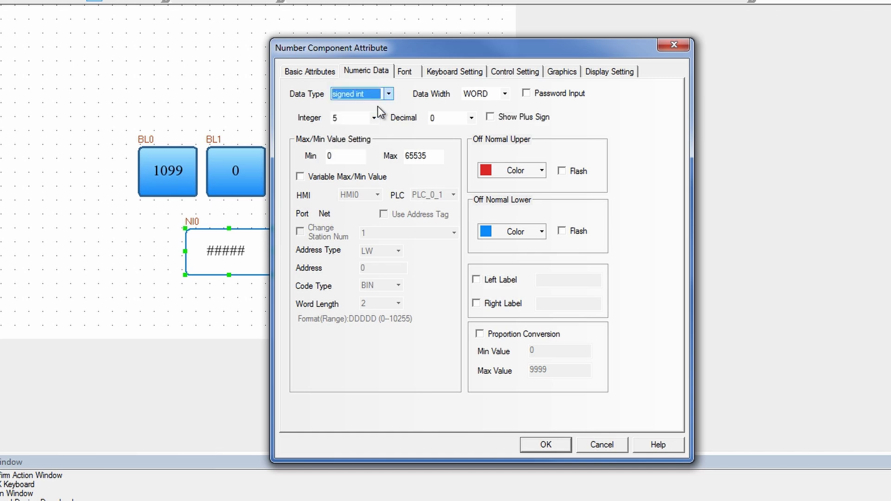
click(389, 94)
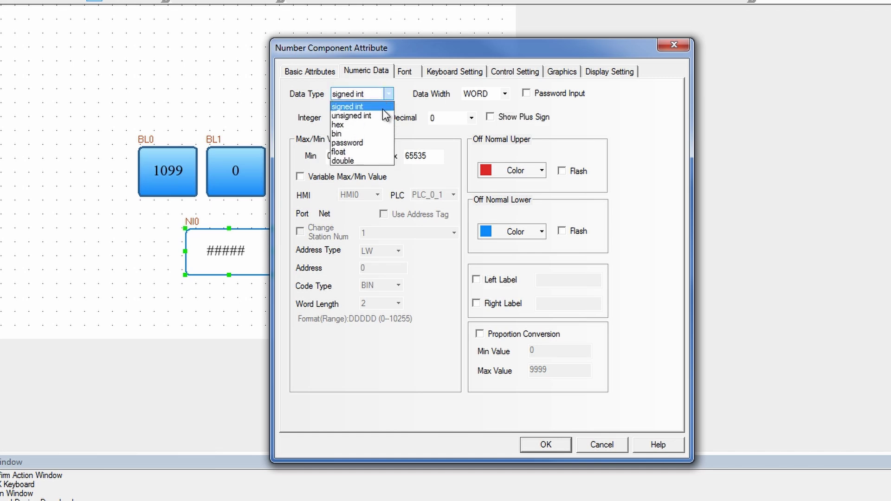
click(372, 122)
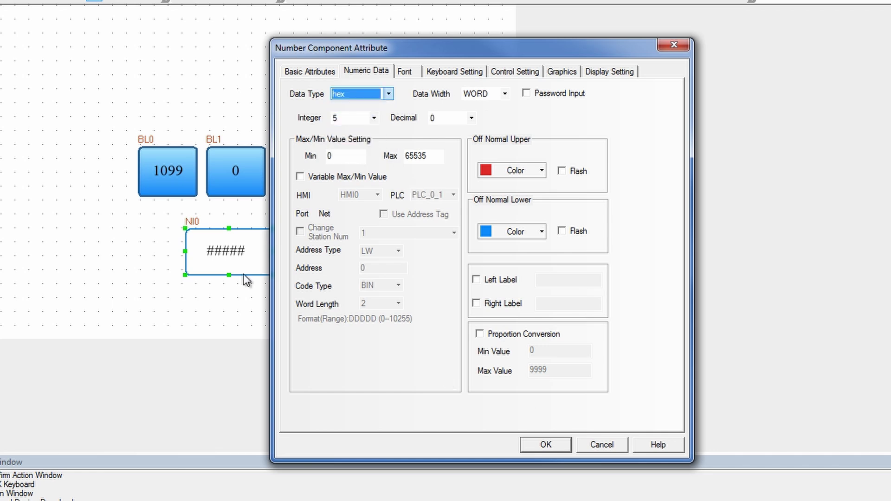
click(556, 452)
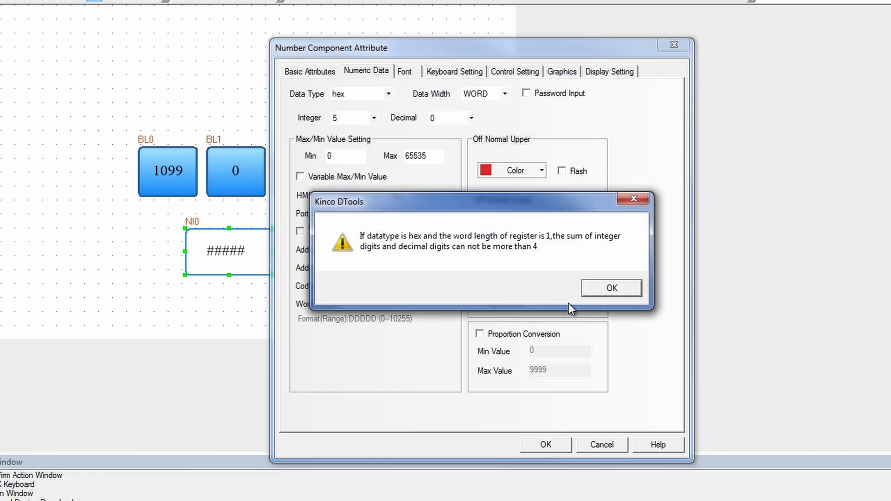
click(602, 288)
click(374, 117)
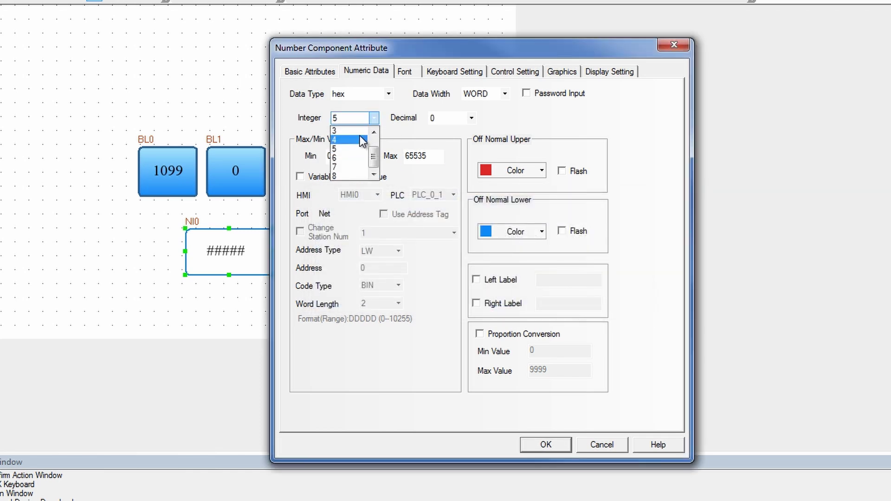
click(360, 139)
click(546, 445)
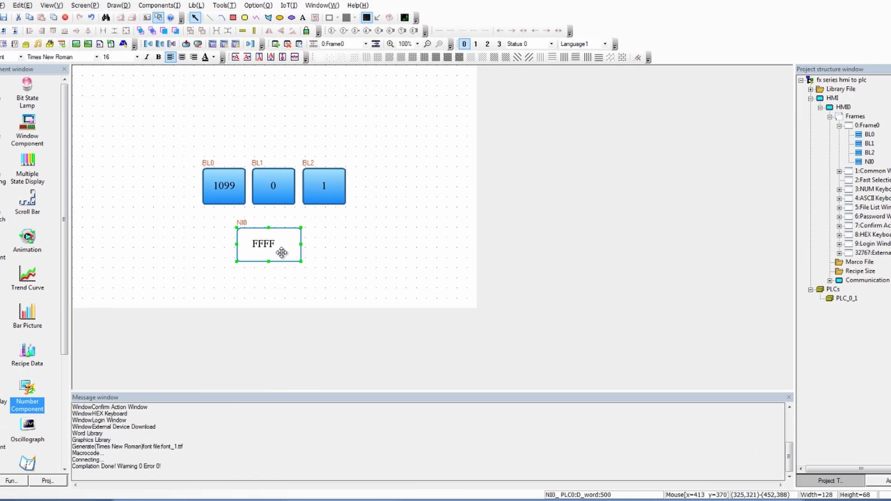
Set NI0 back to signed int with a maximum value of 9999.
double_click(246, 262)
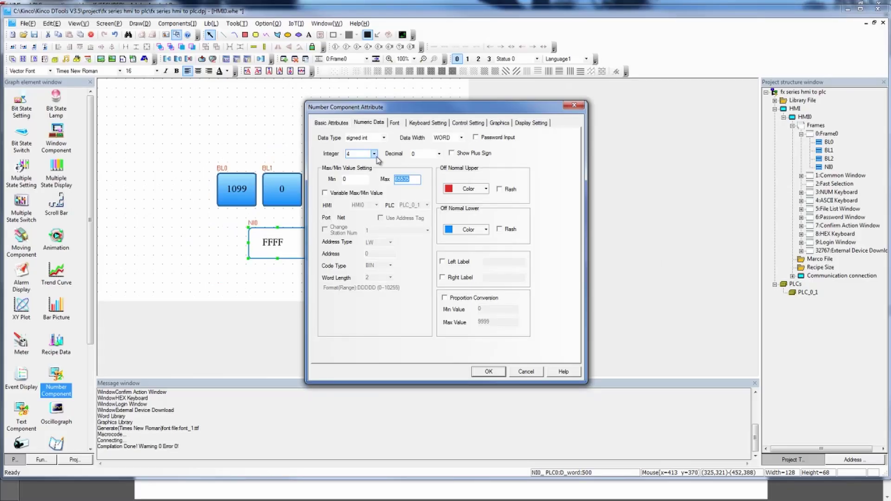
click(383, 139)
click(383, 146)
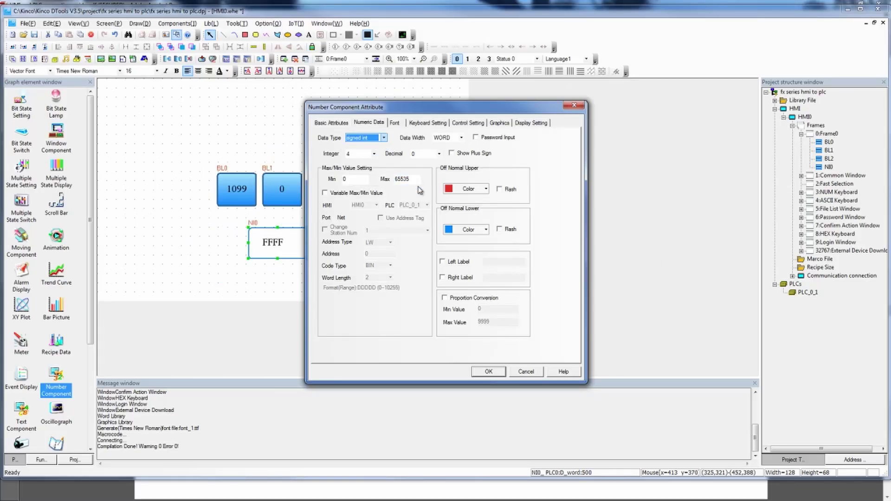
text(9999)
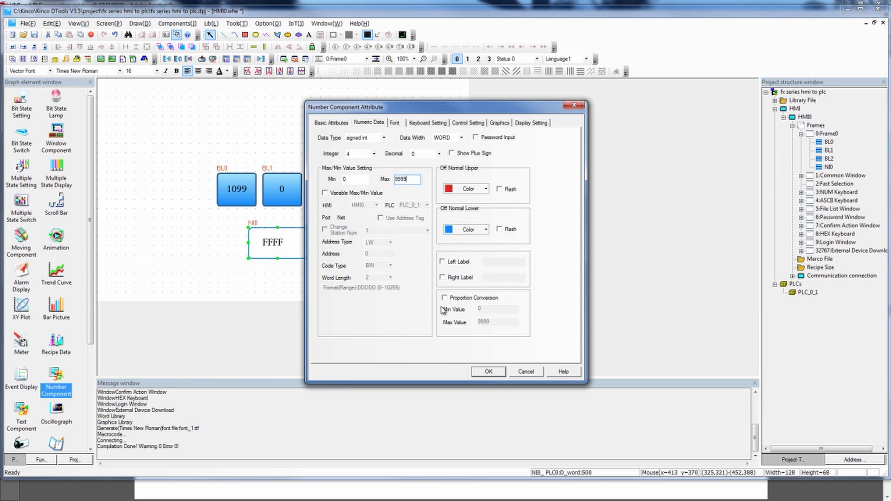
click(489, 371)
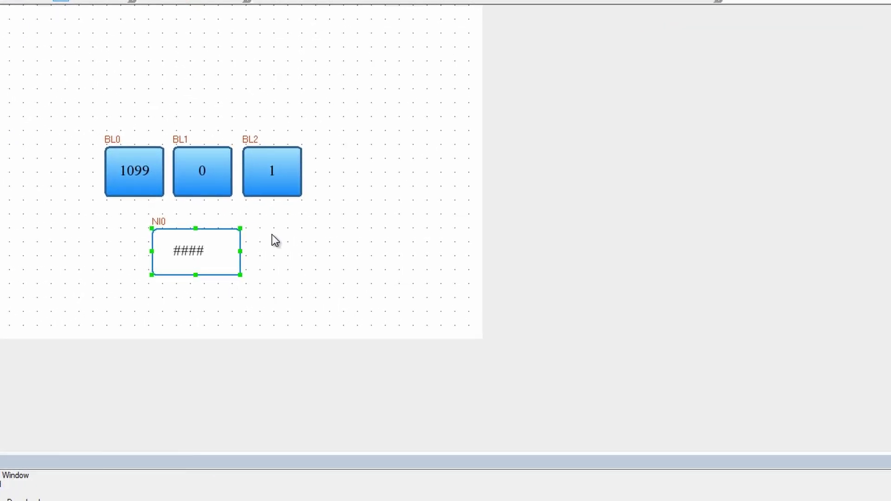
Set NI0's number font to size 18 with centre alignment.
double_click(224, 268)
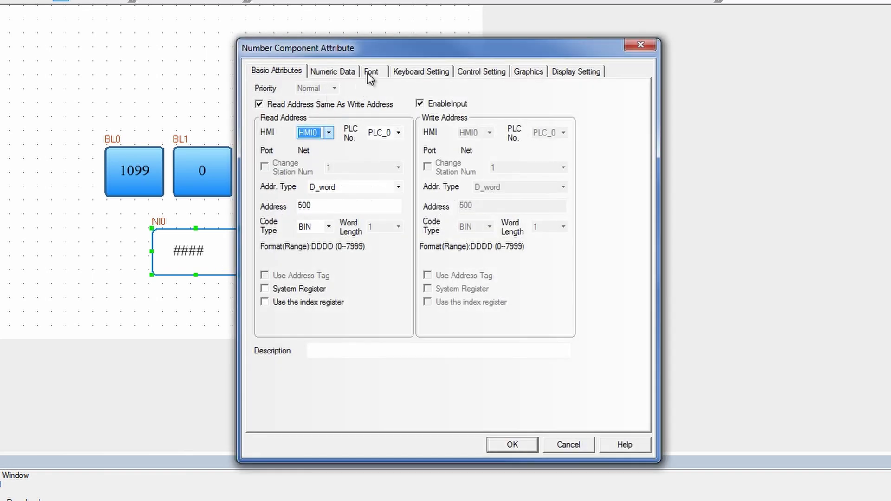
click(371, 72)
click(372, 199)
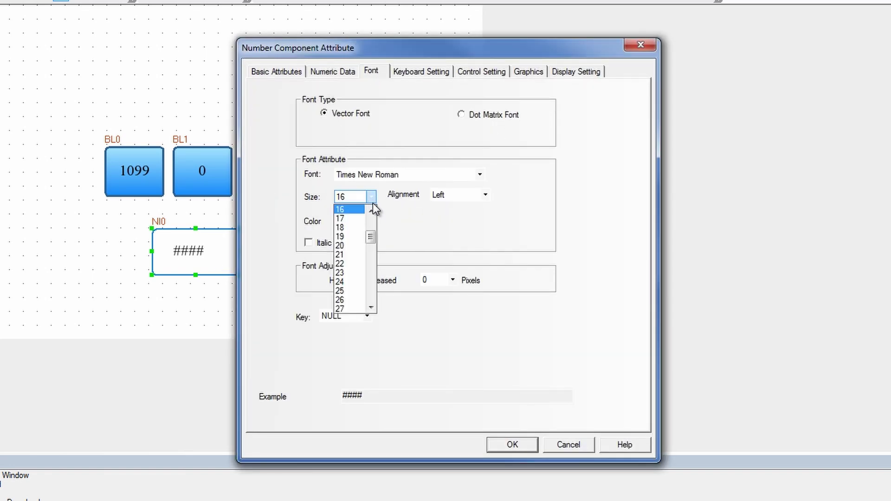
click(360, 226)
click(485, 195)
click(469, 232)
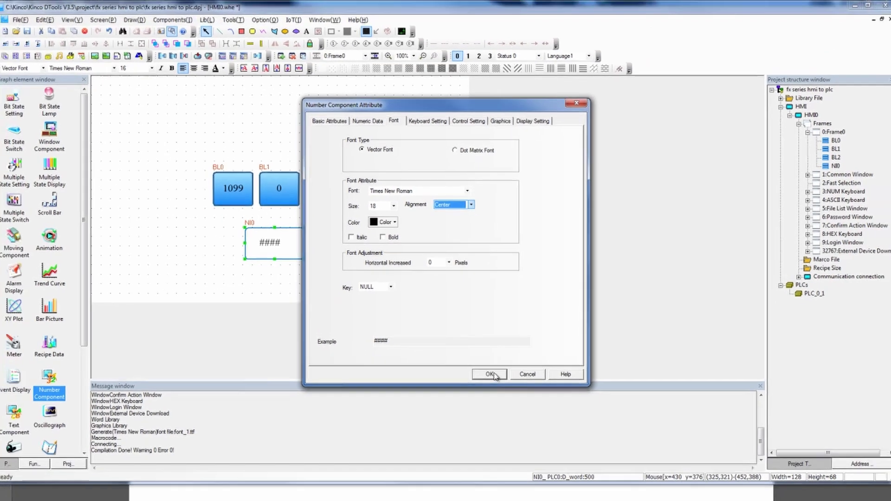
click(513, 444)
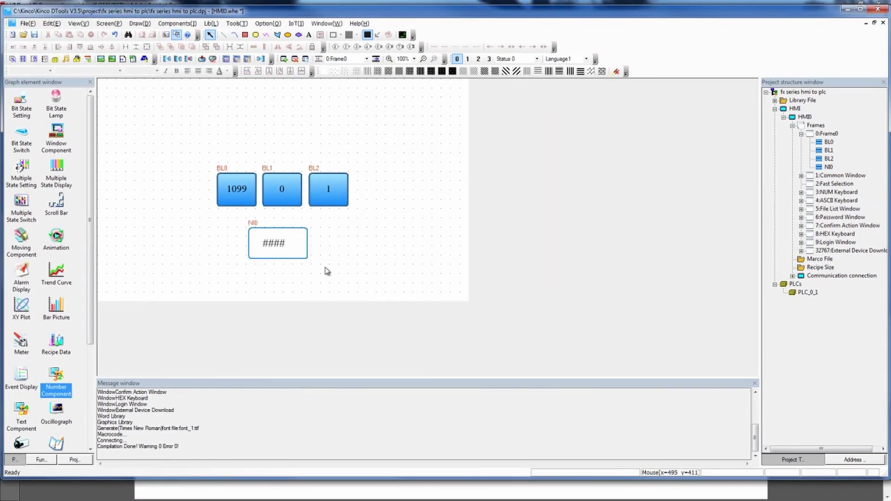
Centre NI0's tag in its box and centre NI0 horizontally beneath the lamps.
click(300, 256)
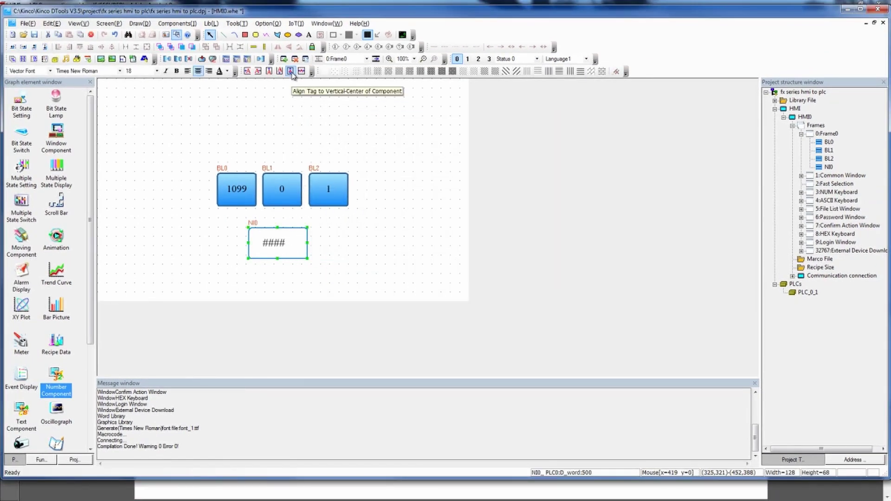
click(300, 73)
click(356, 292)
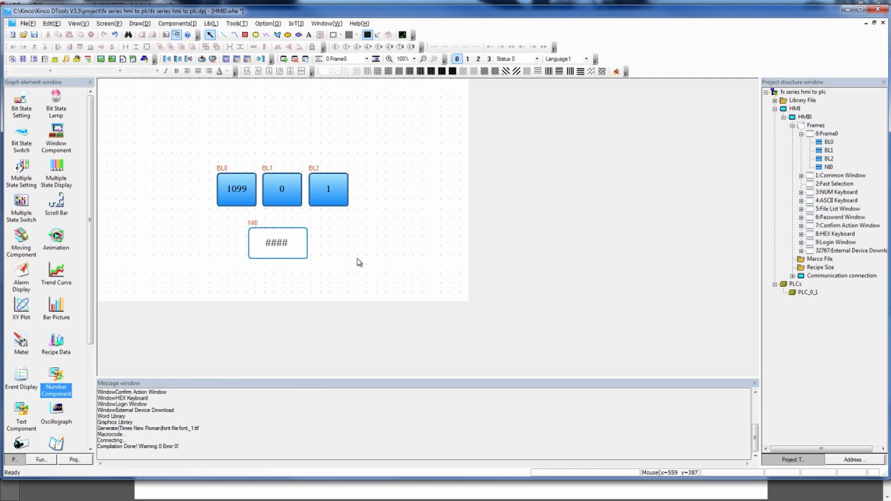
click(299, 241)
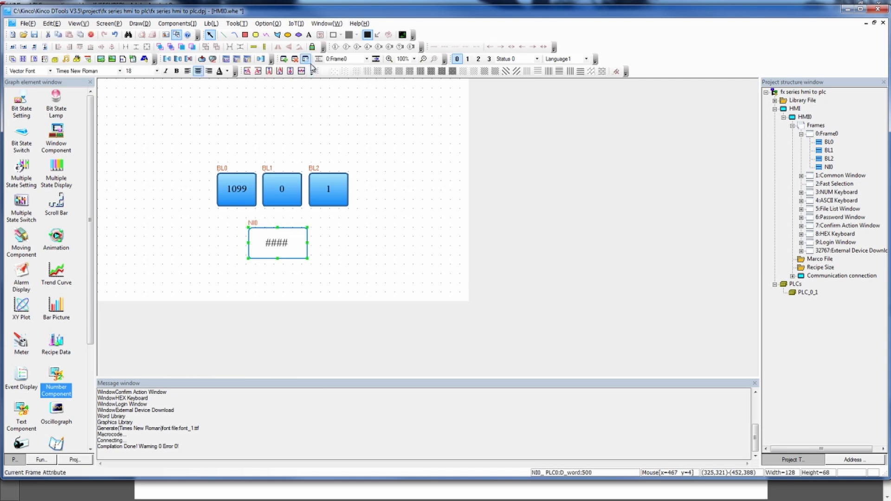
click(257, 48)
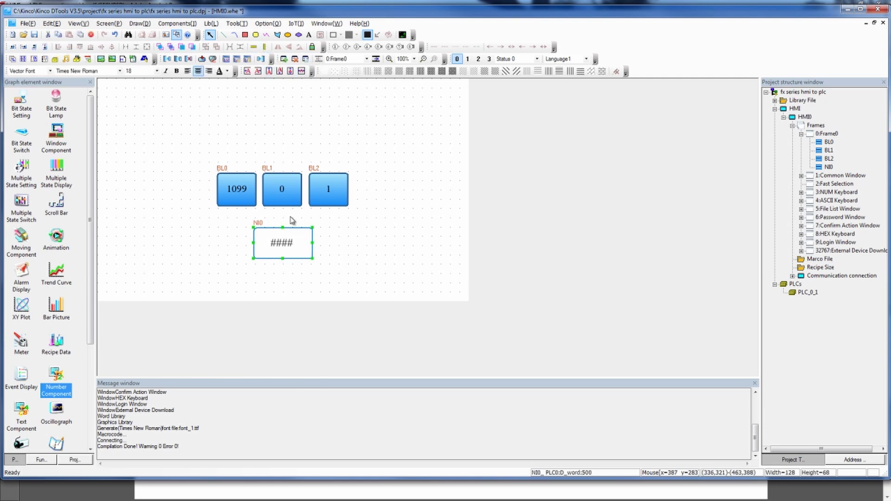
click(361, 254)
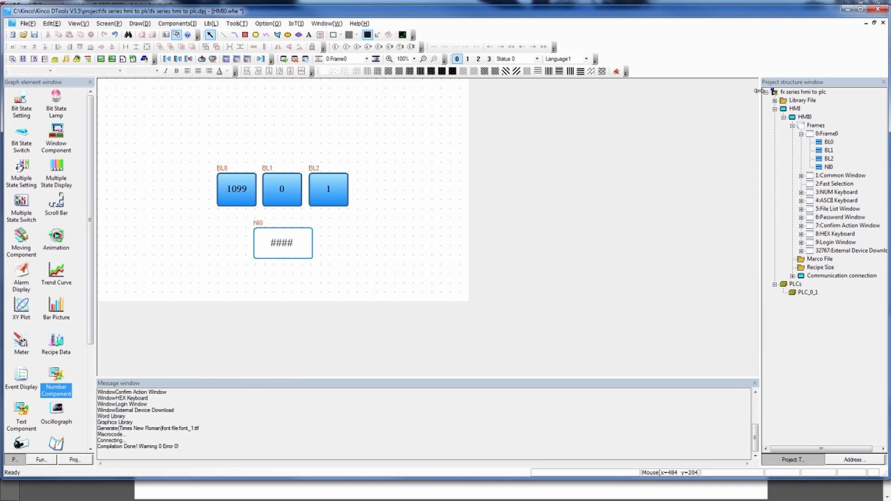
Review the PLC_0_1 connection settings in the PLC Attribute dialog and close it with OK.
double_click(799, 92)
double_click(246, 199)
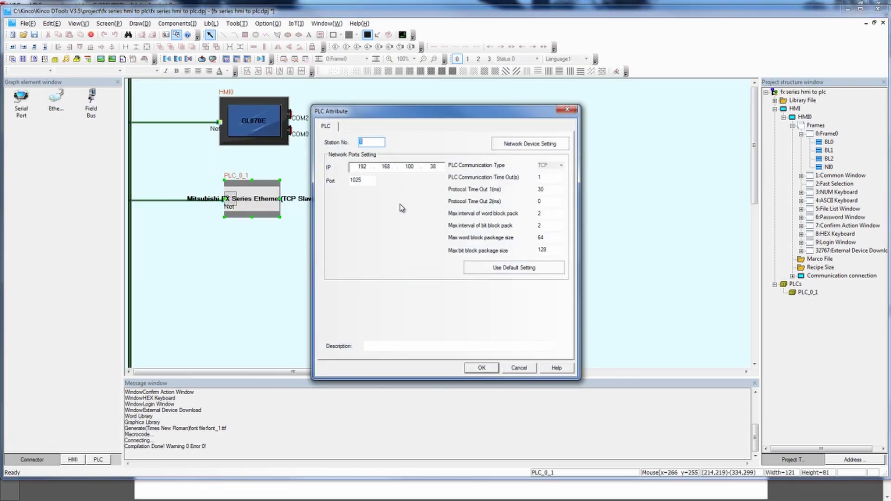
click(481, 368)
Check the State and Data Contact rows in the connecting guide's Ethernet address table.
click(486, 489)
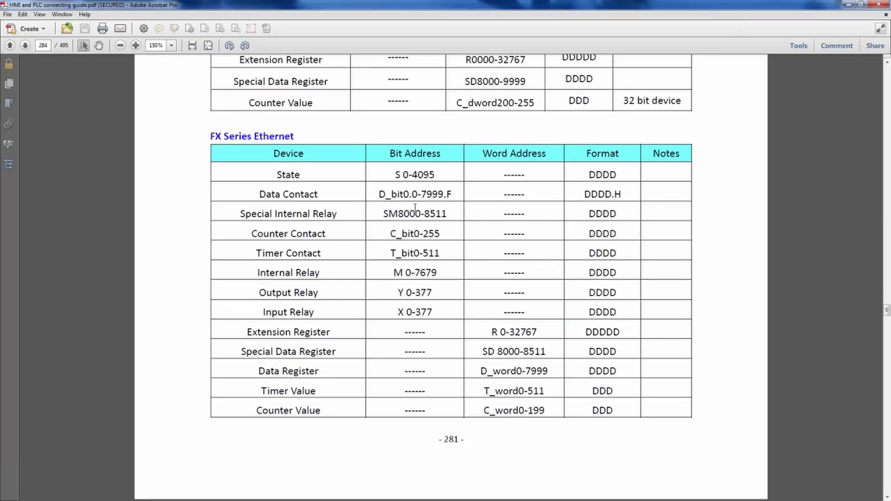
drag(410, 175, 426, 194)
click(438, 194)
drag(323, 194, 276, 175)
key(alt+Tab)
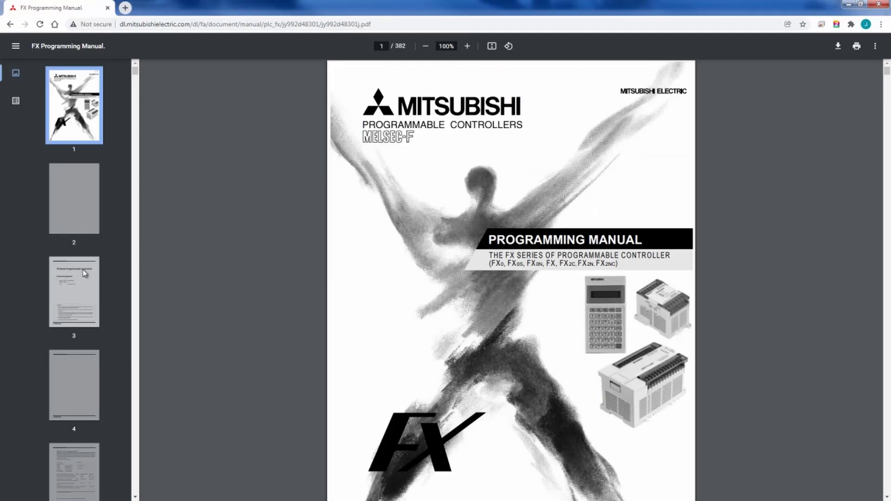
Page through the FX Programming Manual thumbnails to the Contents on page 10.
click(84, 285)
scroll(83, 293, down, 4)
click(86, 334)
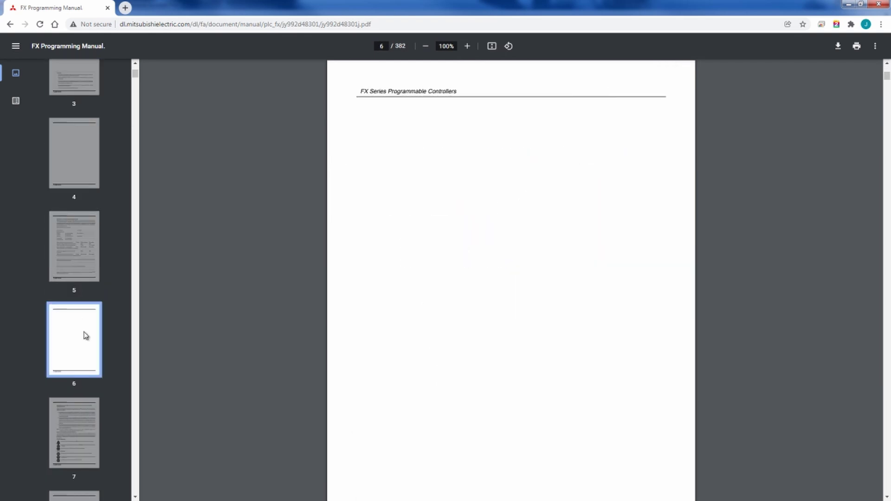
scroll(79, 306, down, 4)
click(72, 279)
click(84, 407)
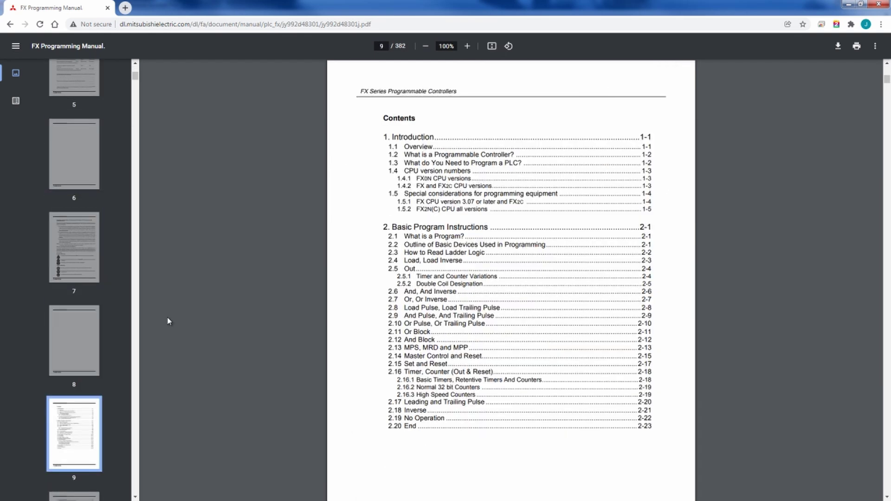
scroll(118, 305, down, 4)
scroll(118, 309, down, 2)
click(74, 339)
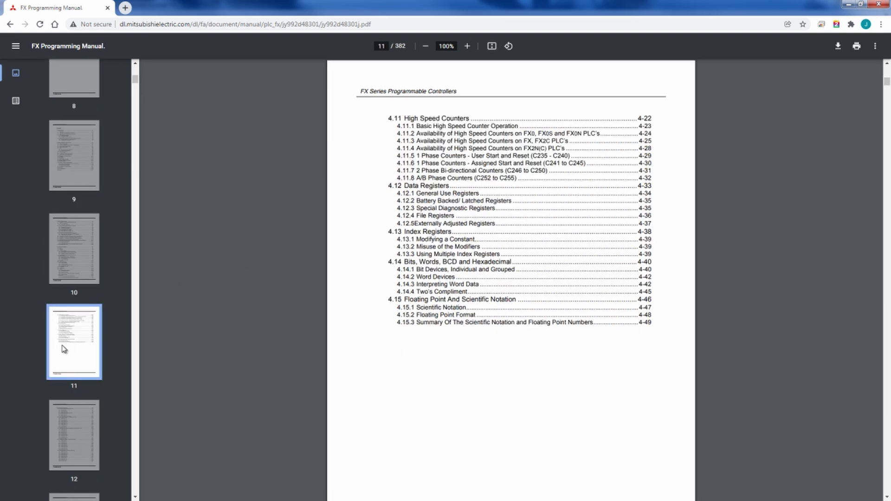
click(63, 266)
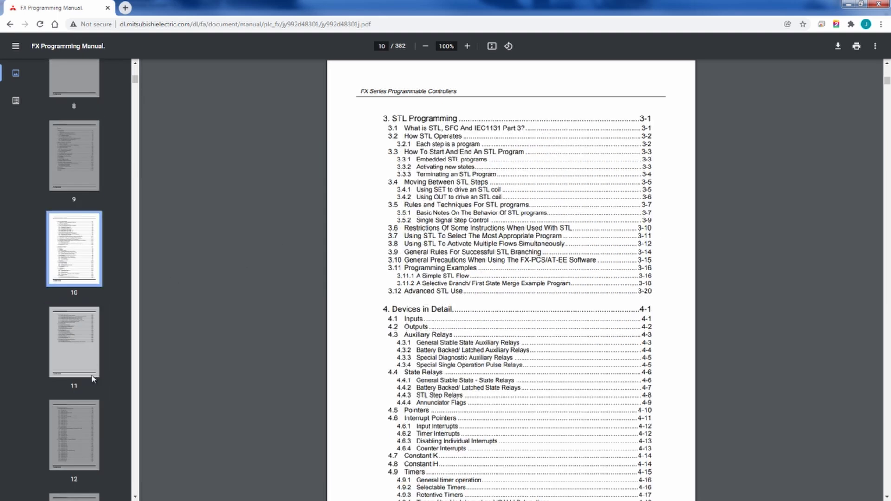
Jump to section 4.1 Inputs, highlight the X mnemonic, and read on to 4.2 Outputs.
click(416, 320)
double_click(447, 83)
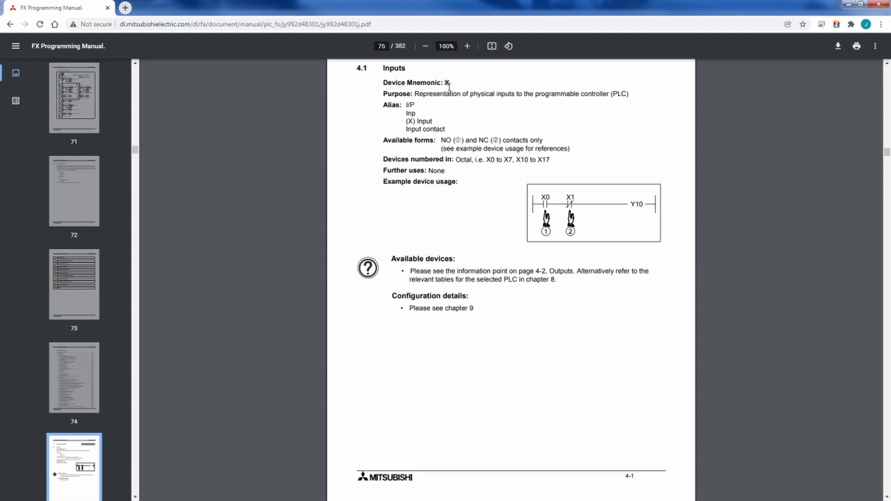
scroll(437, 188, down, 5)
scroll(443, 201, down, 1)
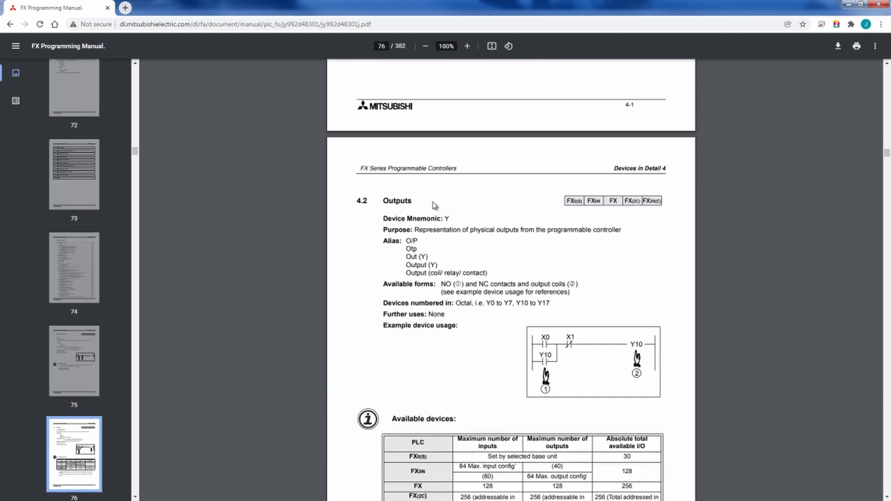
Highlight Y in the manual, then mark X 0-377 and the relay rows in the guide's table.
double_click(447, 219)
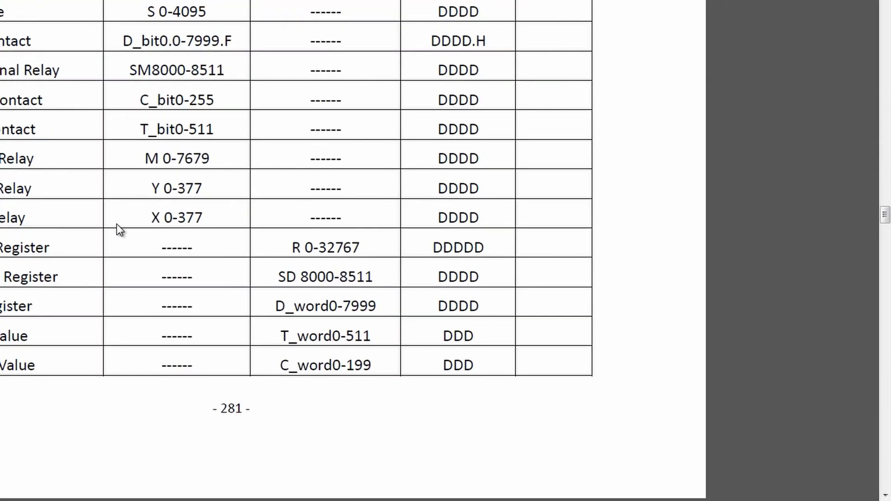
drag(162, 218, 151, 218)
drag(8, 194, 1, 191)
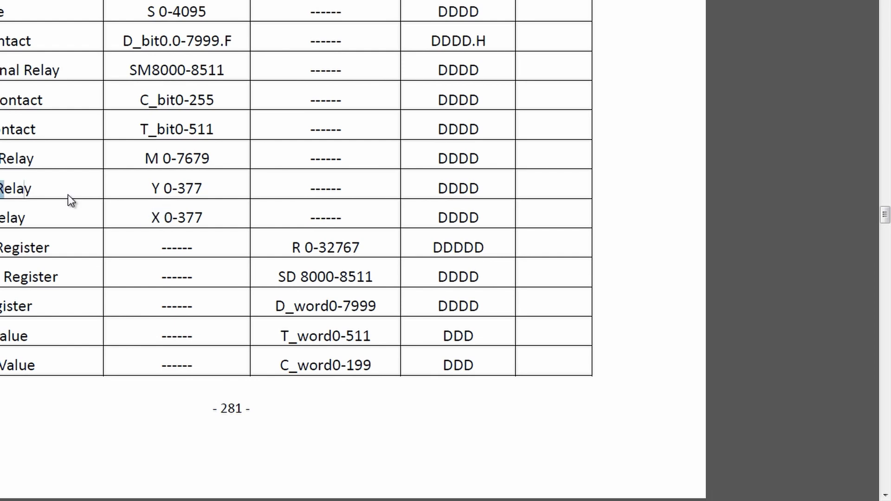
click(160, 190)
Read from 4.2 Outputs past 4.4 State Relays to page 84 and highlight the P mnemonic.
key(Left)
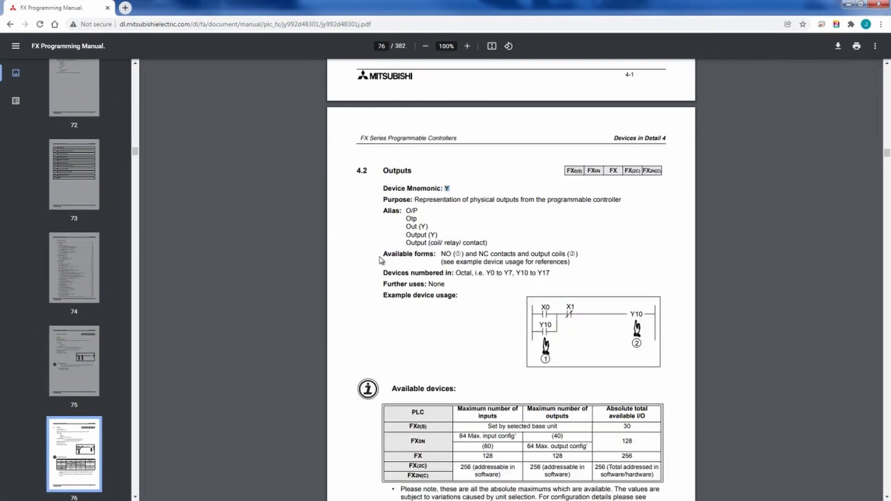
scroll(380, 260, down, 5)
scroll(381, 260, down, 10)
scroll(381, 260, down, 20)
scroll(381, 260, down, 3)
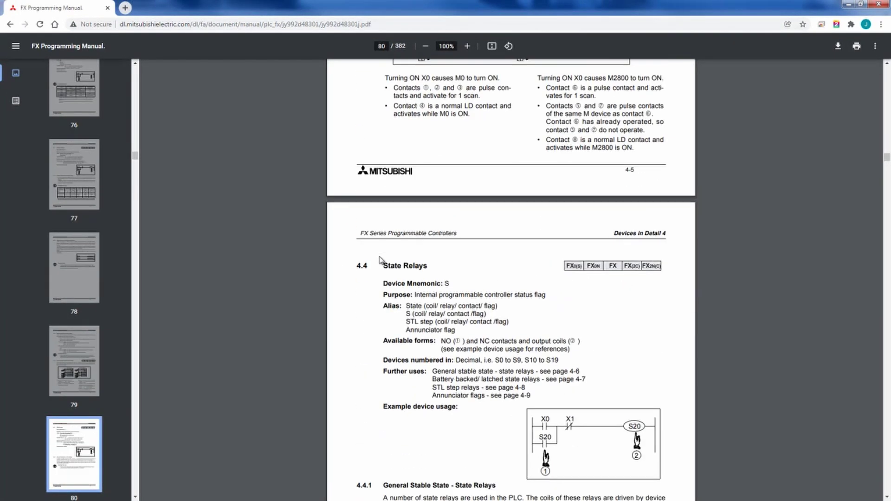
scroll(380, 259, down, 4)
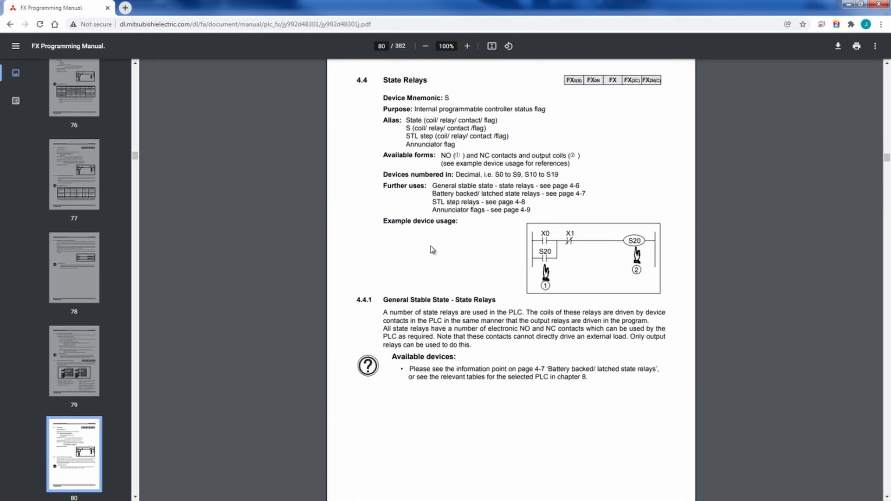
scroll(430, 278, down, 5)
scroll(429, 278, down, 13)
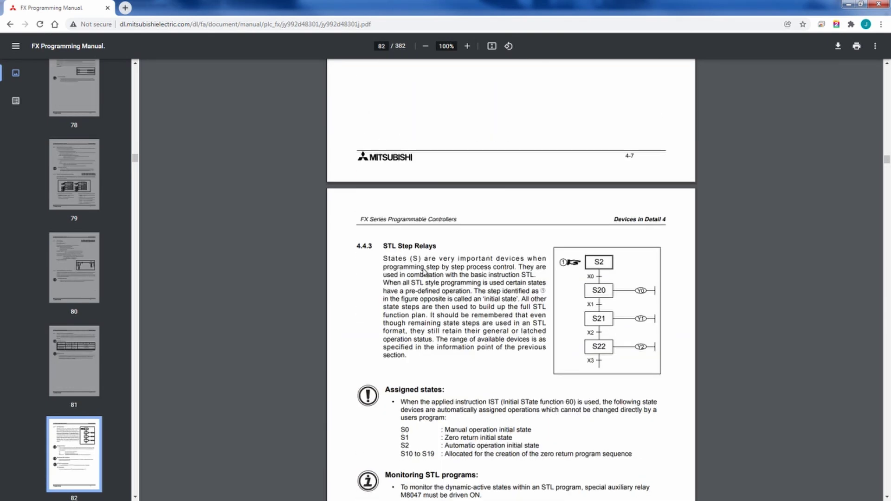
scroll(425, 272, down, 4)
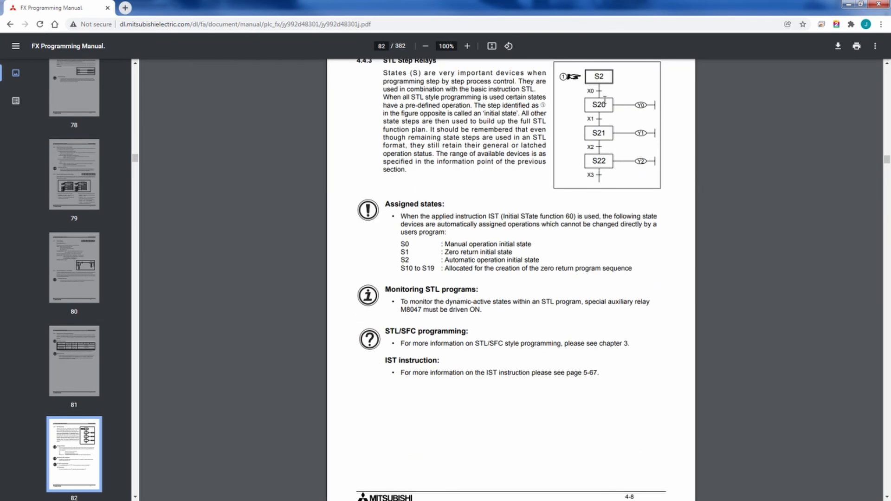
scroll(452, 219, down, 9)
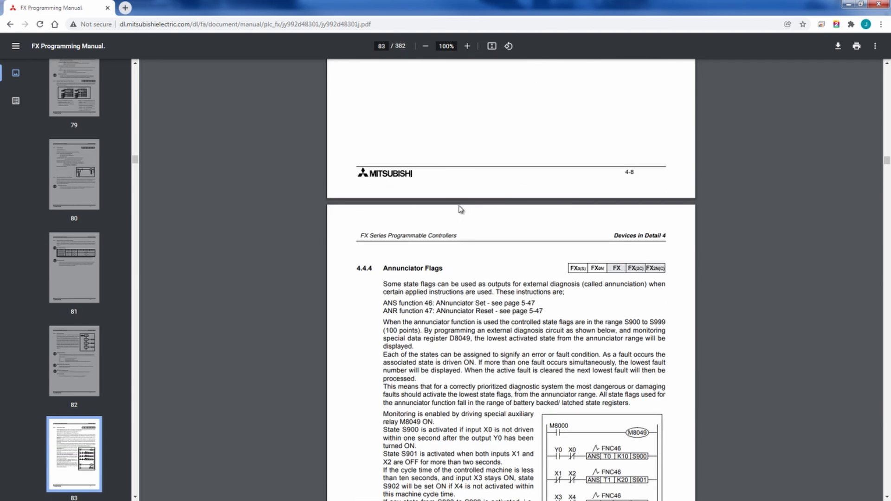
scroll(455, 221, down, 11)
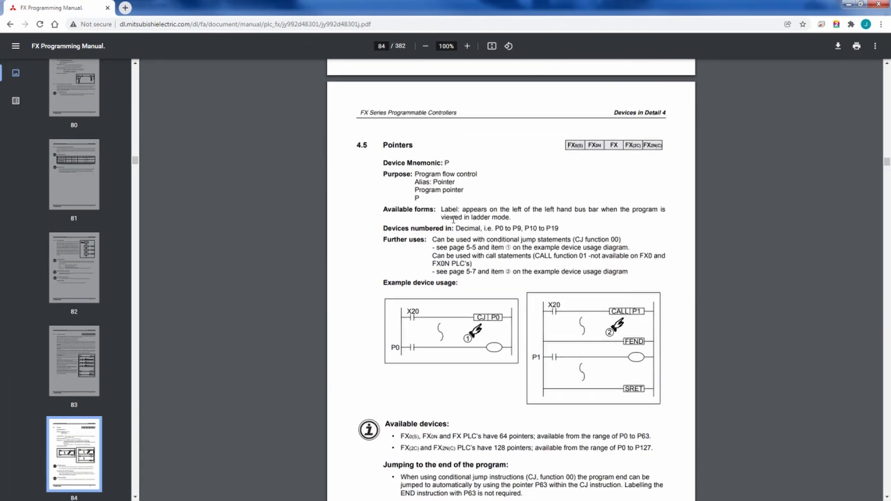
drag(449, 163, 443, 164)
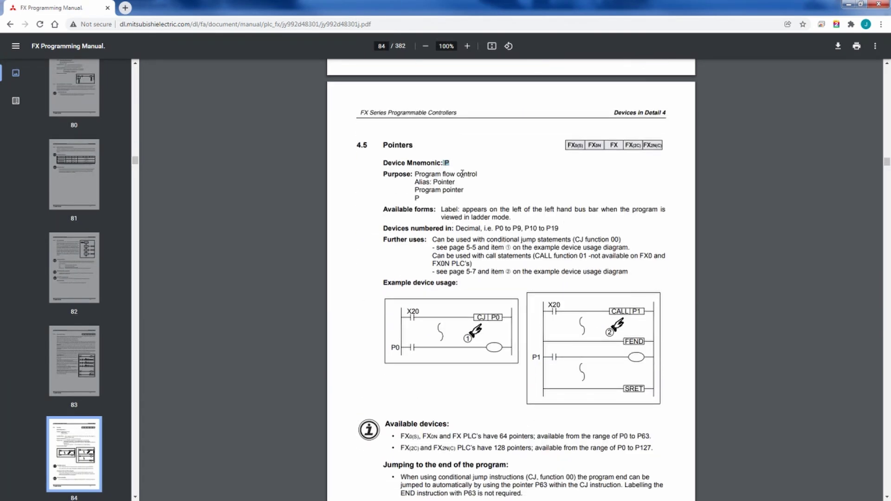